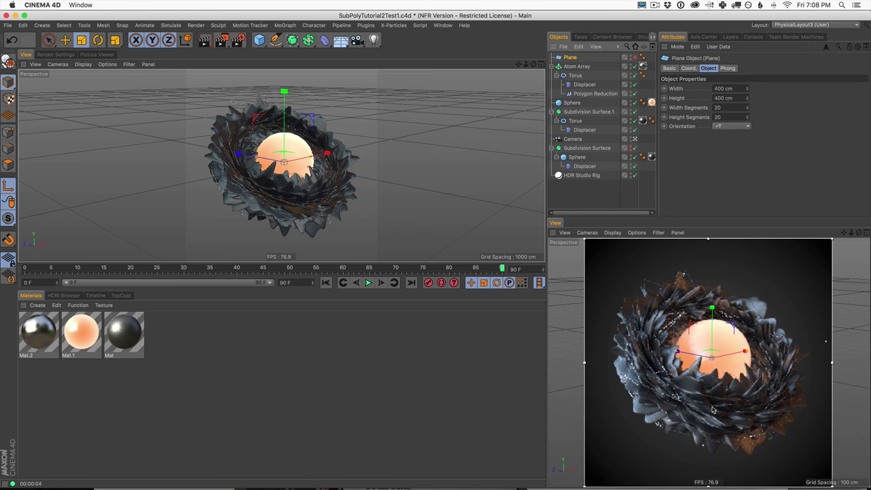
# Switch from Cinema 4D to Chrome, which shows the Greyscalegorilla Sub Polygon Displacement tutorial
pyautogui.press('super+Tab')
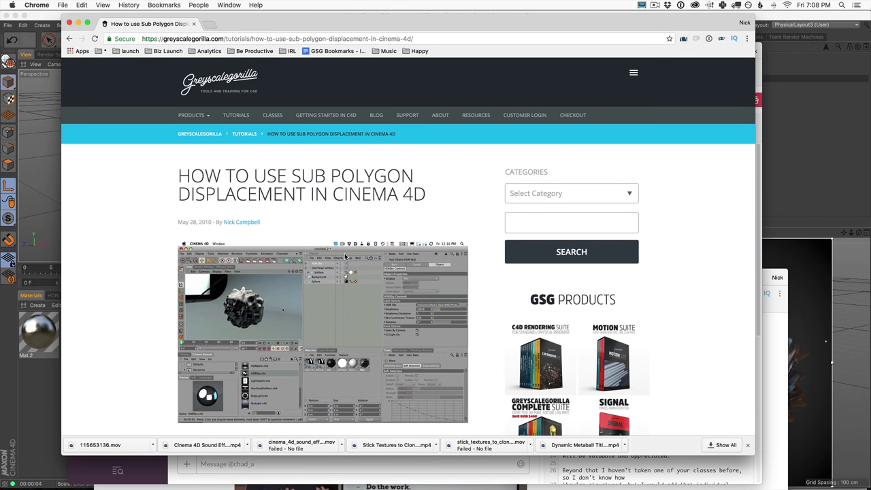
# Browse the tutorial's Final Renders, go back to the top, and return to the Cinema 4D nest scene
pyautogui.moveTo(346, 256)
pyautogui.scroll(-2, 345, 256)
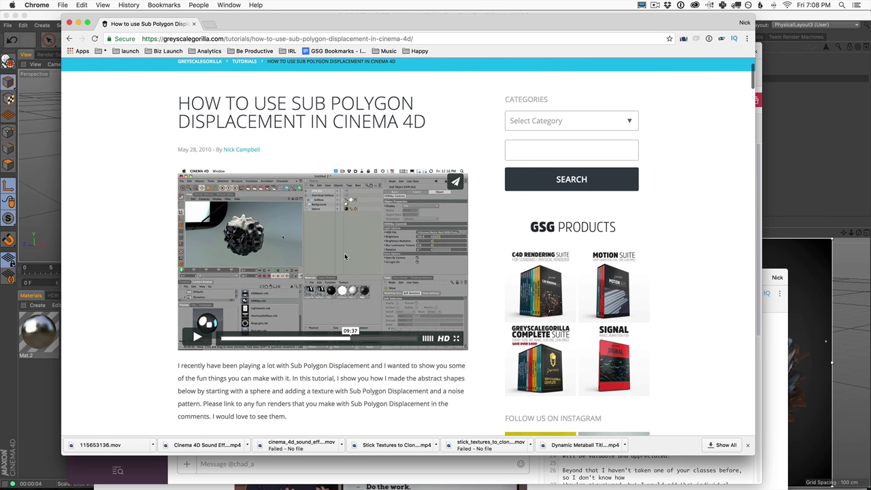
pyautogui.scroll(-6, 344, 255)
pyautogui.scroll(-6, 345, 256)
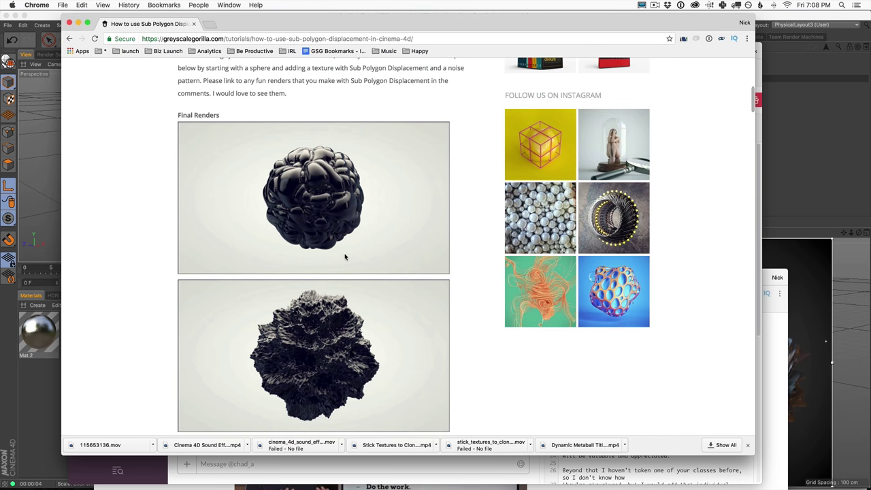
pyautogui.scroll(-4, 345, 252)
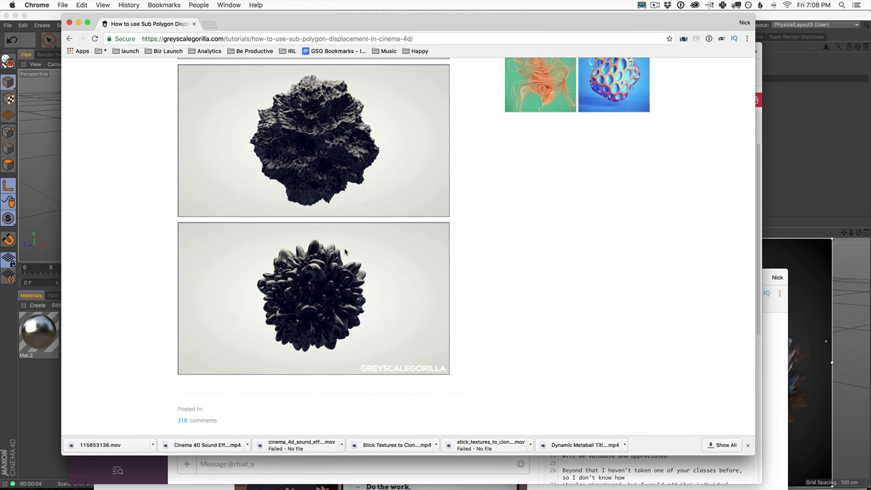
pyautogui.scroll(3, 345, 251)
pyautogui.scroll(2, 345, 252)
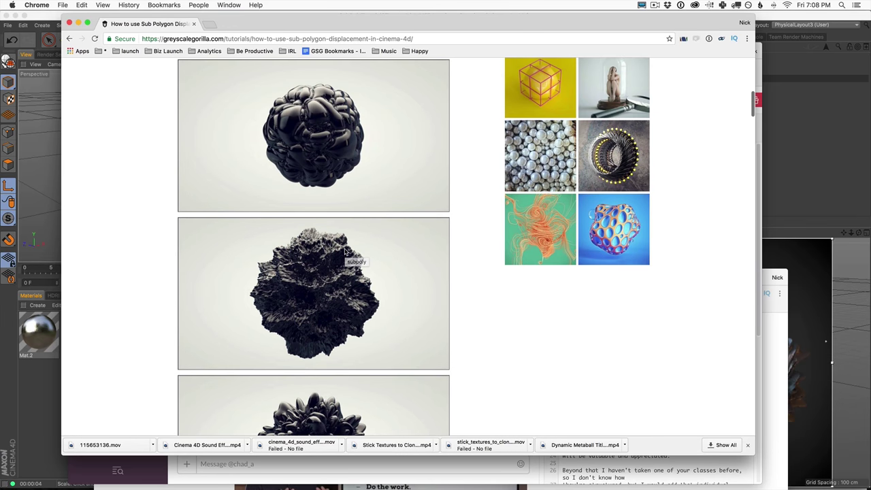
pyautogui.scroll(5, 345, 251)
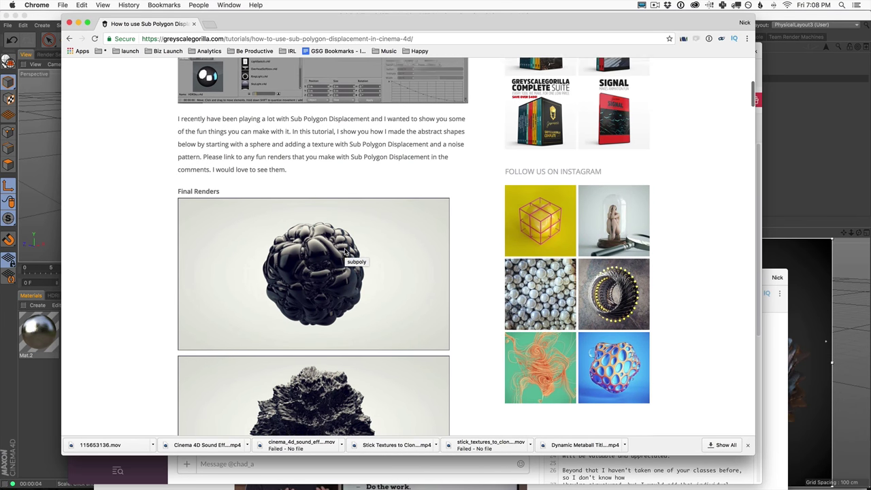
pyautogui.scroll(1, 345, 251)
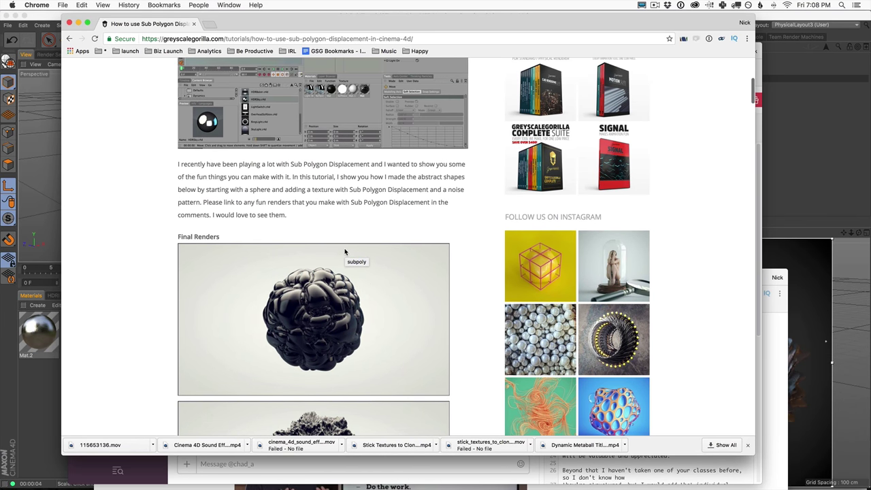
pyautogui.scroll(-5, 345, 252)
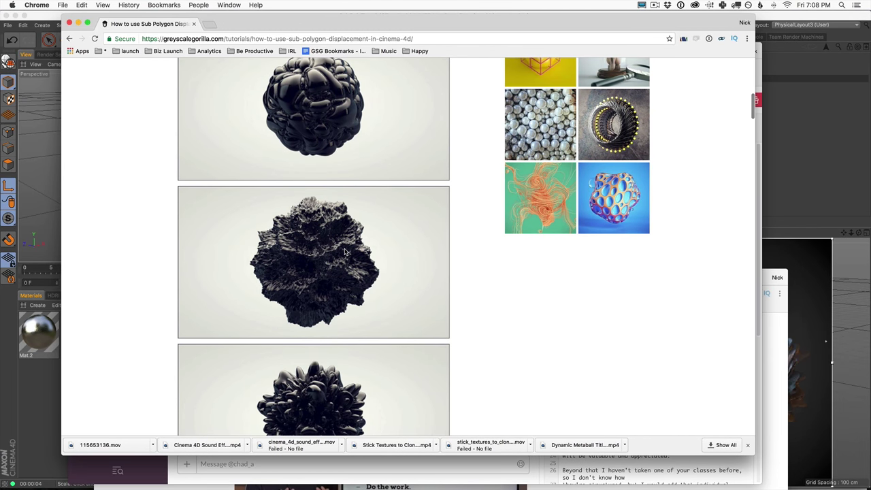
pyautogui.scroll(-2, 345, 251)
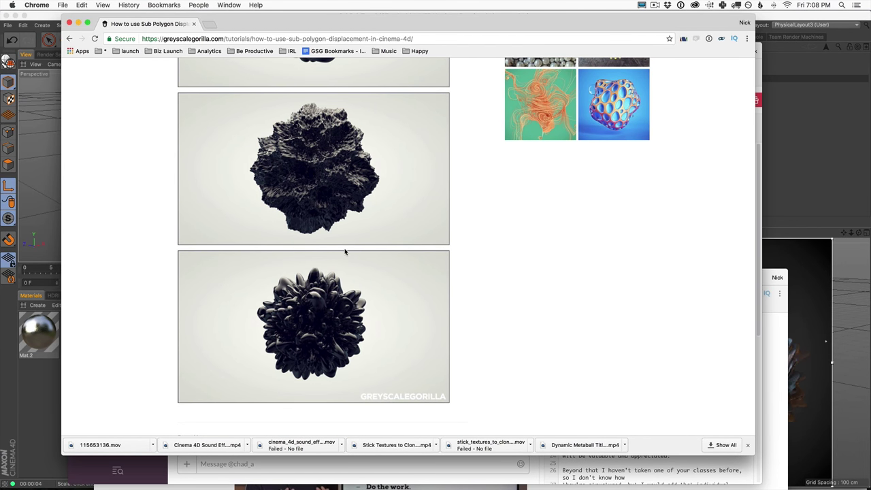
pyautogui.scroll(4, 345, 252)
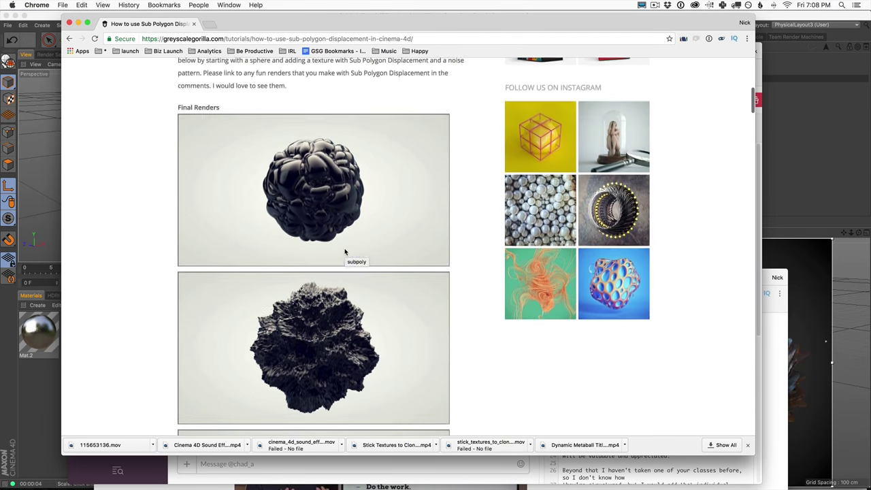
pyautogui.scroll(8, 345, 251)
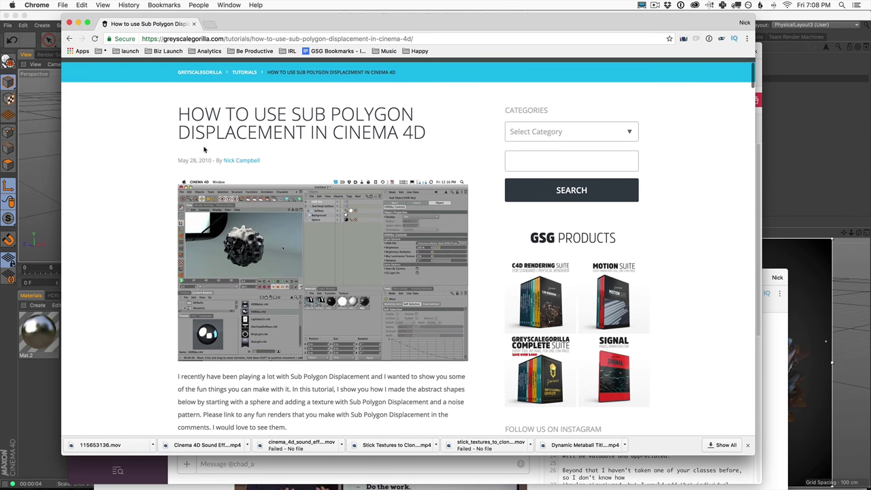
pyautogui.click(50, 398)
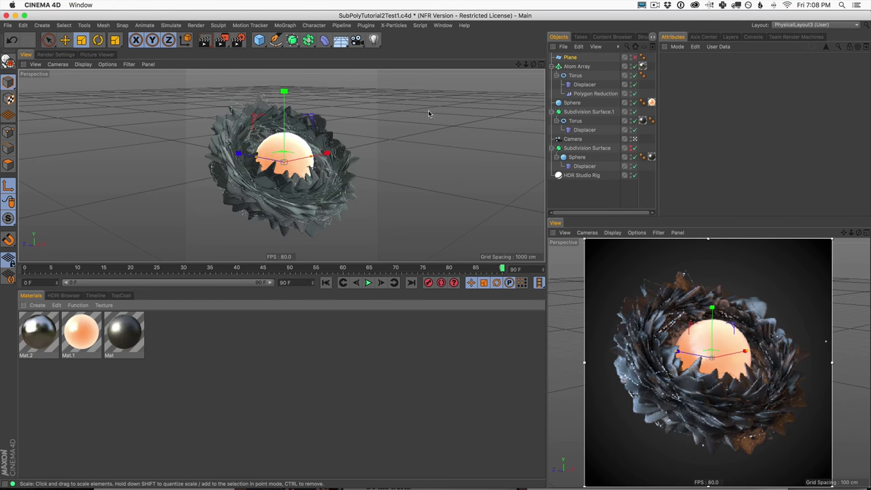
# Start a new scene and add a 400 × 400 cm Plane with 20 by 20 segments
pyautogui.press('super+n')
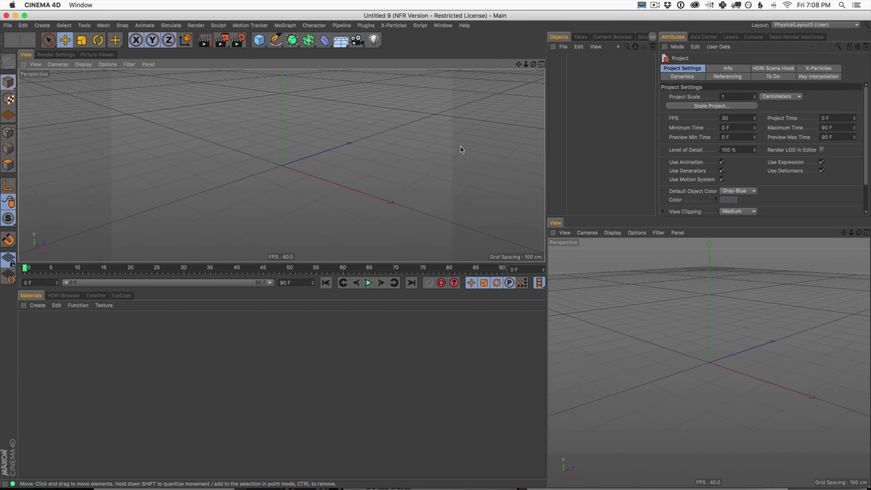
pyautogui.click(258, 39)
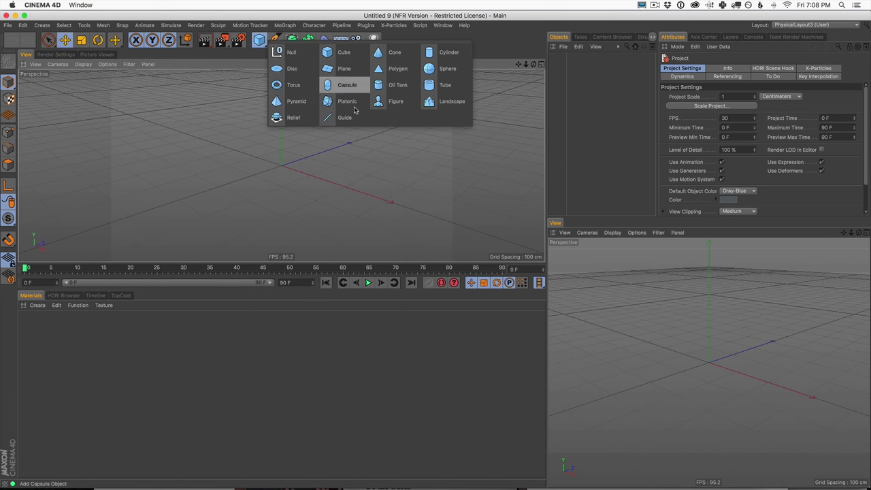
pyautogui.click(348, 70)
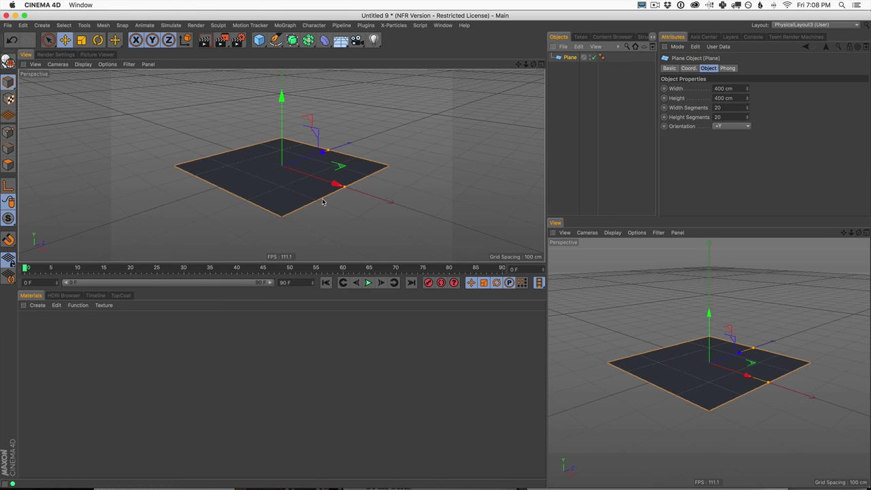
pyautogui.click(38, 305)
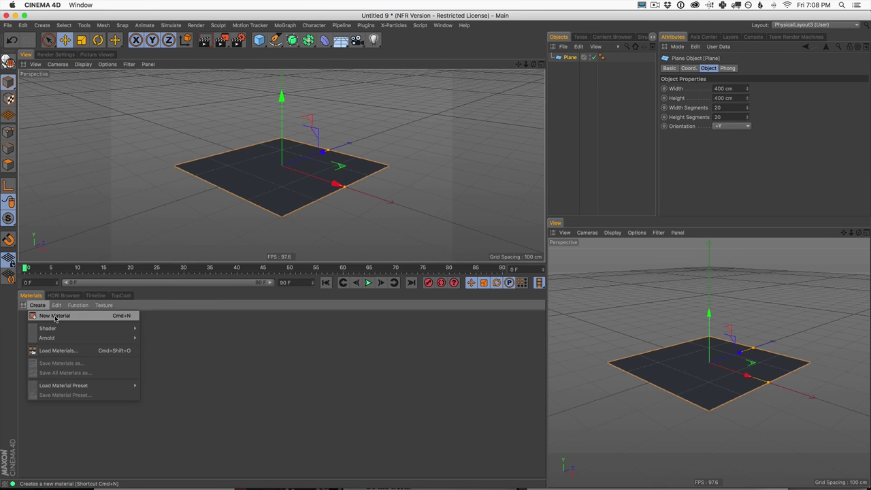
# Create a new material 'Mat', apply it to the Plane, and open it in the Material Editor
pyautogui.click(55, 317)
pyautogui.moveTo(39, 333); pyautogui.dragTo(294, 194)
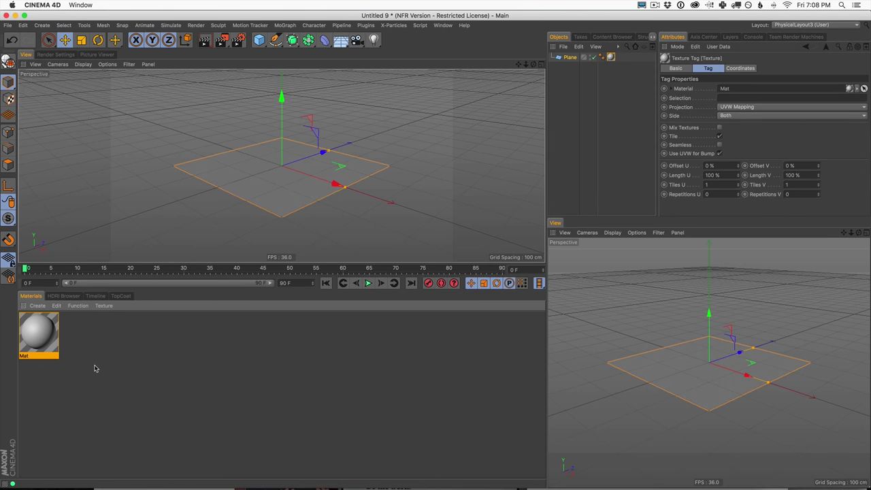
pyautogui.doubleClick(38, 342)
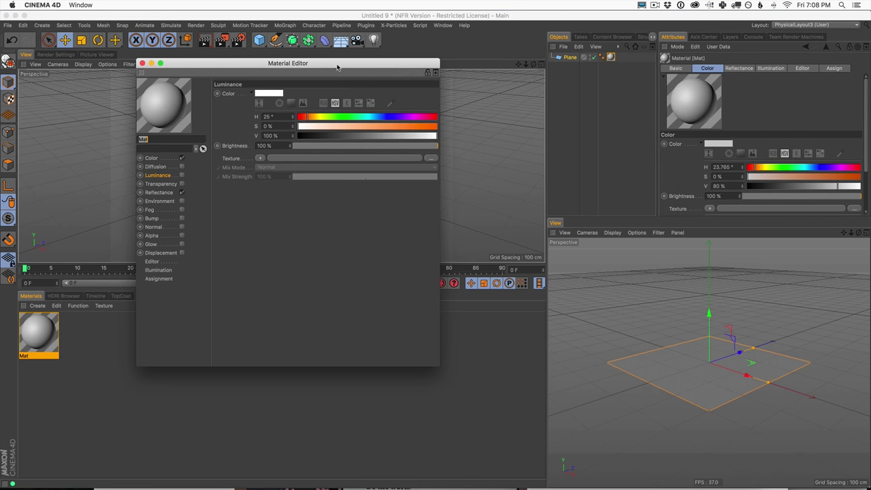
pyautogui.moveTo(339, 68); pyautogui.dragTo(767, 66)
# Enable the material's Displacement channel with a Noise texture at 22 cm height
pyautogui.click(591, 253)
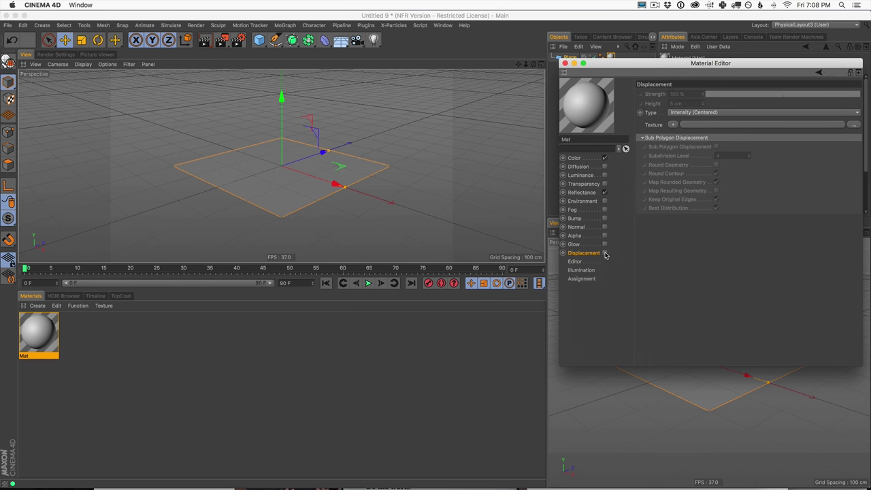
pyautogui.click(605, 254)
pyautogui.moveTo(680, 63); pyautogui.dragTo(620, 77)
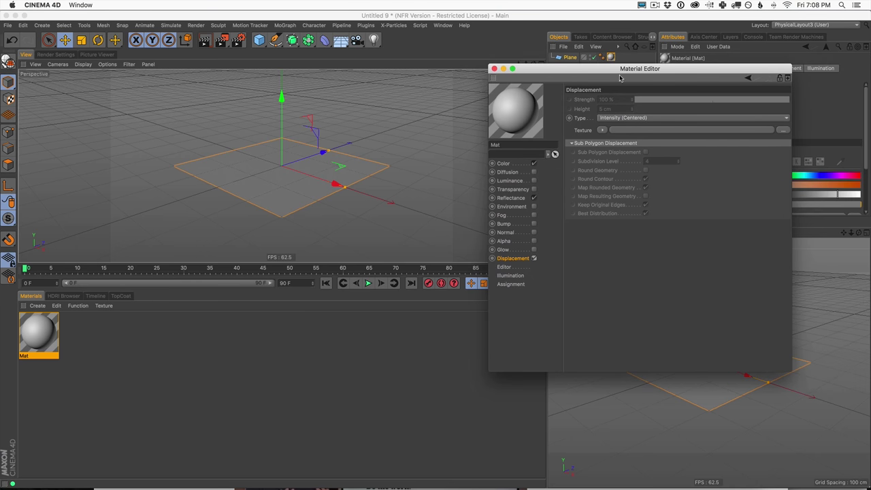
pyautogui.click(602, 130)
pyautogui.click(623, 242)
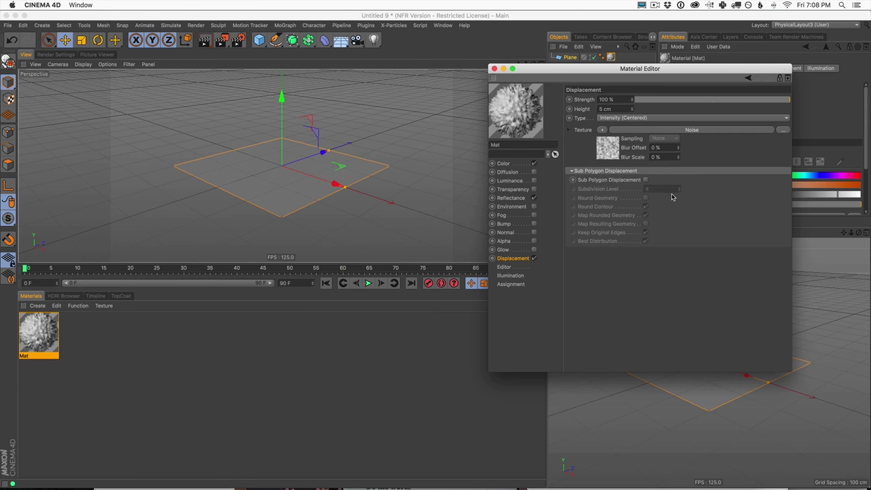
pyautogui.moveTo(633, 111); pyautogui.dragTo(654, 108)
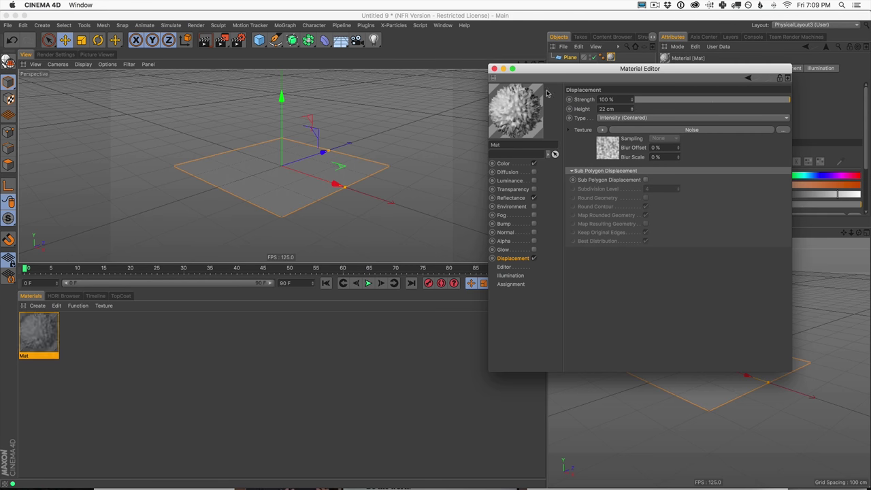
# Test-render, raise displacement height to 81 cm, re-render, and enable Sub Polygon Displacement
pyautogui.click(204, 40)
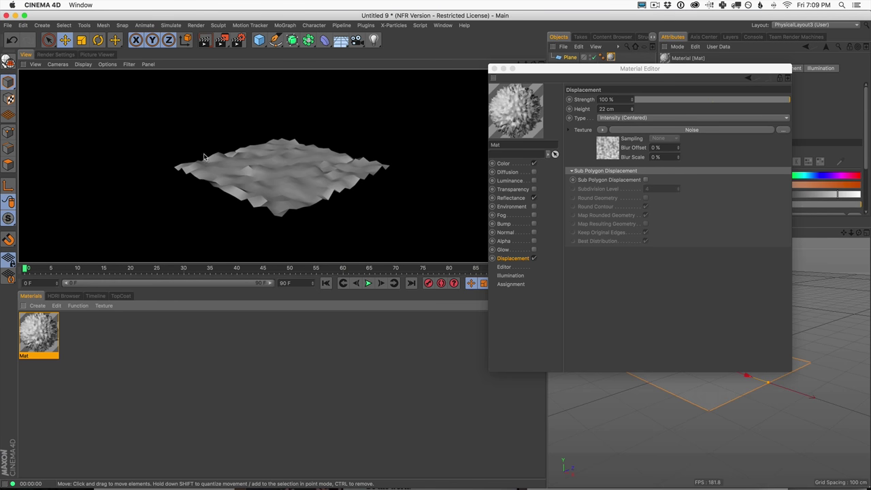
pyautogui.moveTo(634, 113); pyautogui.dragTo(634, 95)
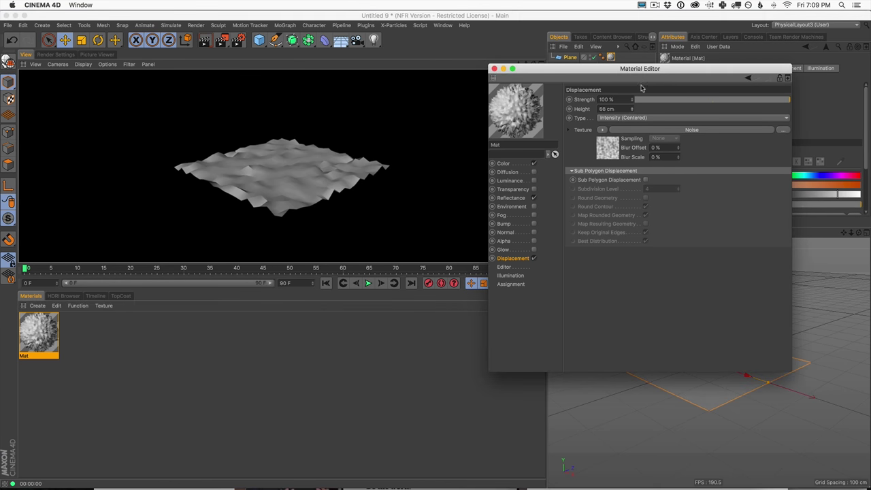
pyautogui.click(206, 42)
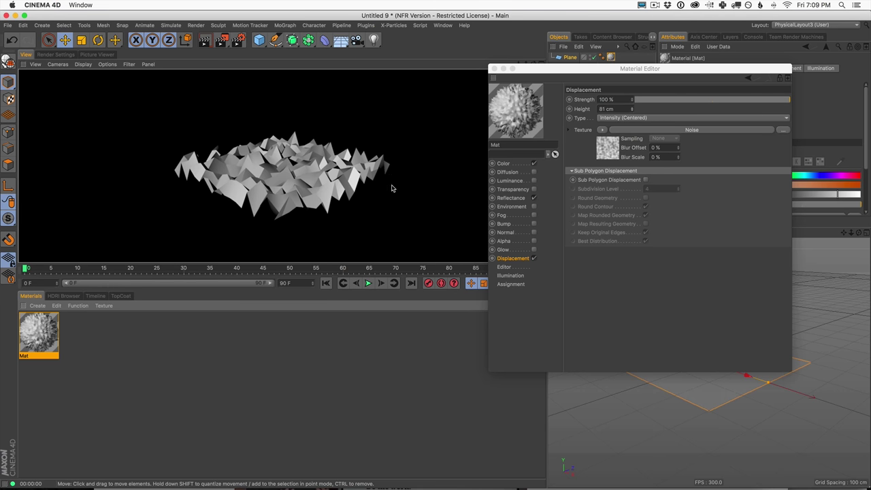
pyautogui.click(646, 180)
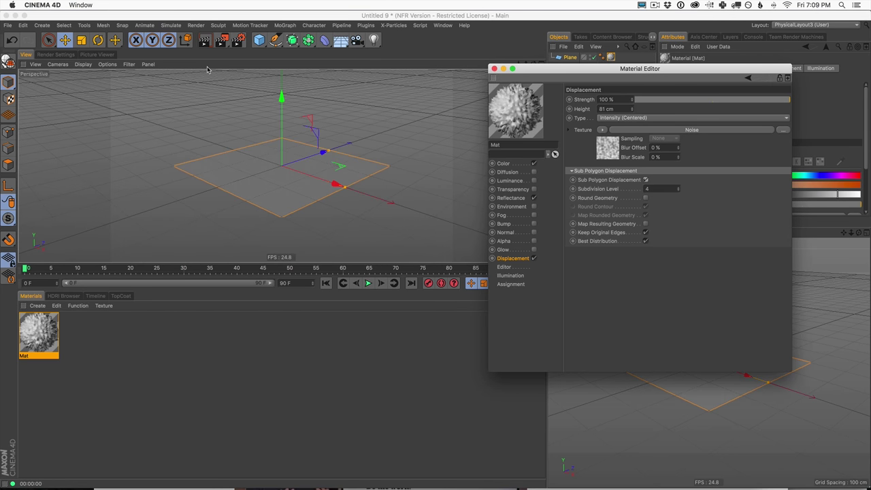
# Render the subdivided displaced plane from a slightly orbited angle, then close the Material Editor
pyautogui.click(204, 44)
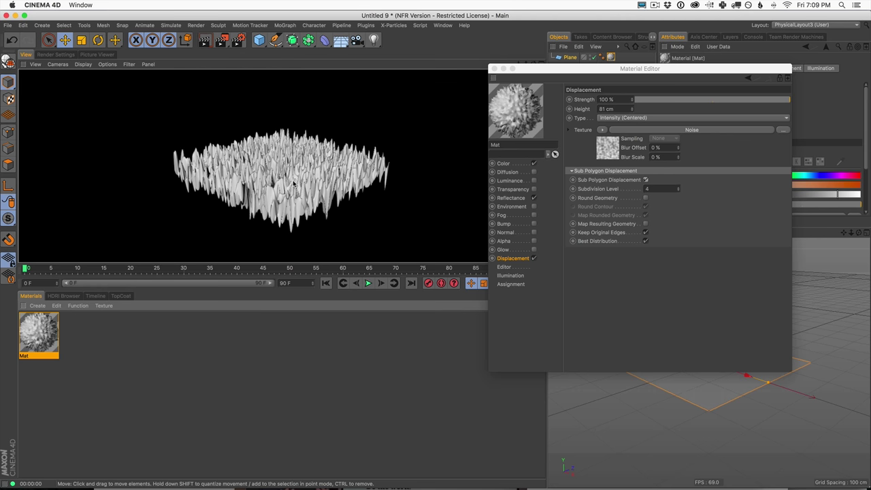
pyautogui.click(332, 167)
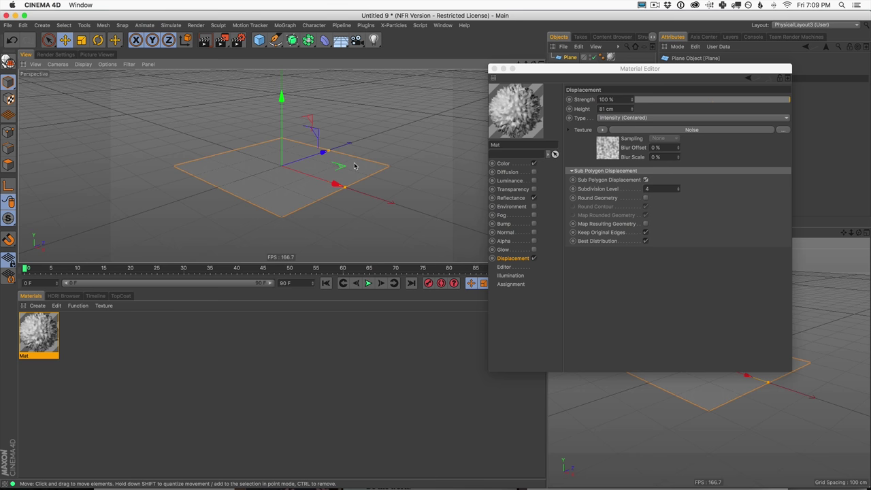
pyautogui.keyDown('alt'); pyautogui.moveTo(283, 185); pyautogui.dragTo(294, 187); pyautogui.keyUp('alt')
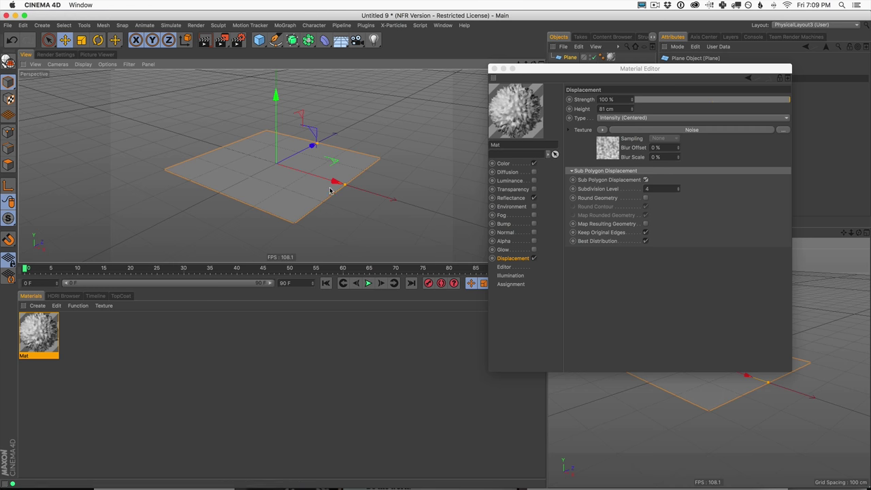
pyautogui.click(202, 42)
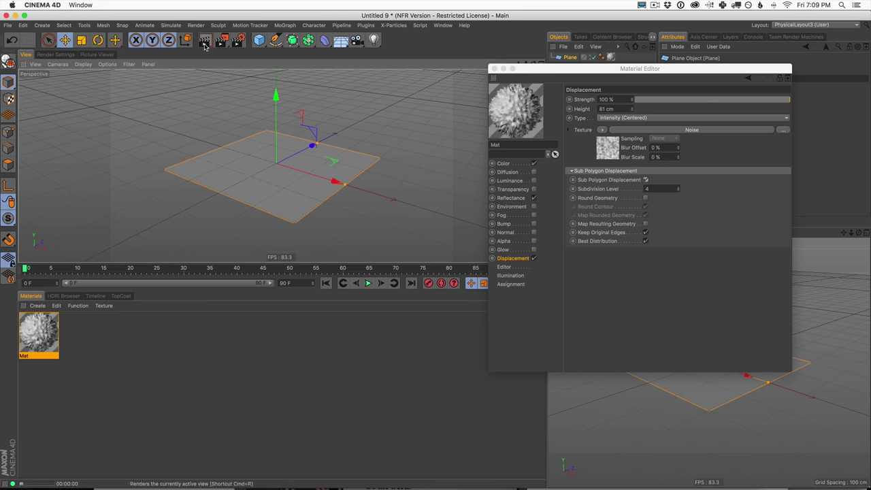
pyautogui.click(494, 69)
# Delete the Plane's texture tag and the Mat material
pyautogui.click(564, 76)
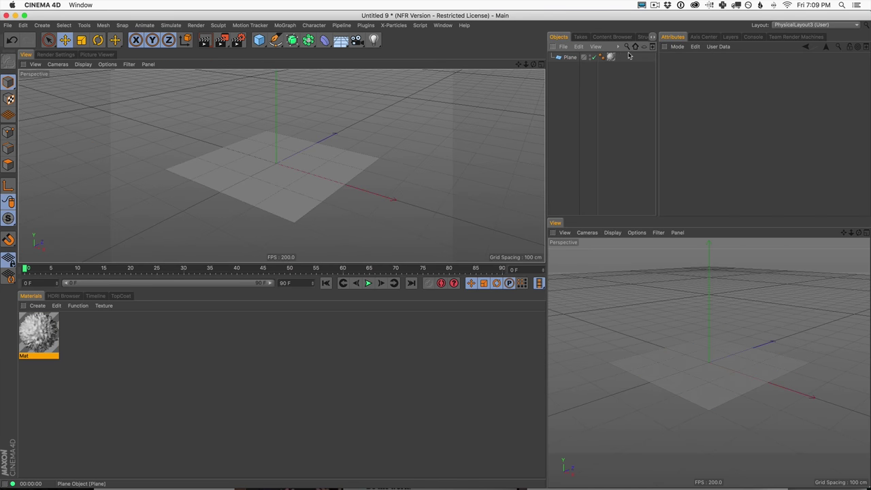
pyautogui.click(611, 59)
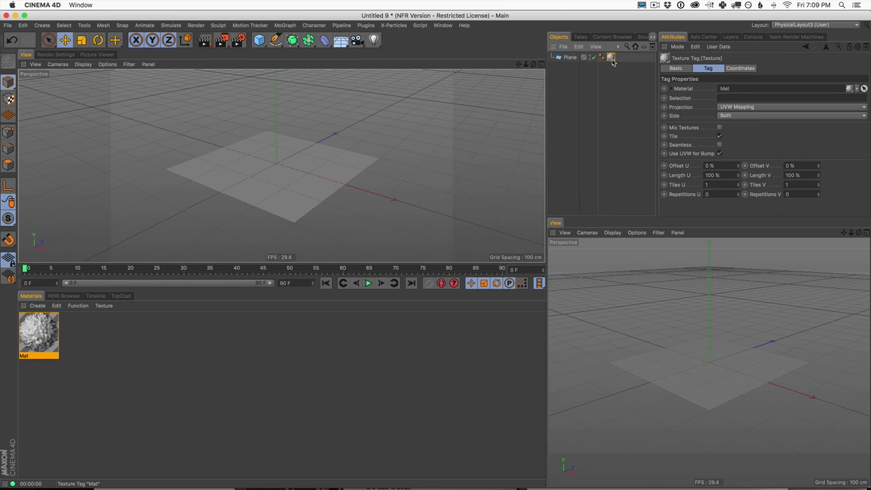
pyautogui.press('Delete')
pyautogui.click(569, 57)
pyautogui.click(38, 337)
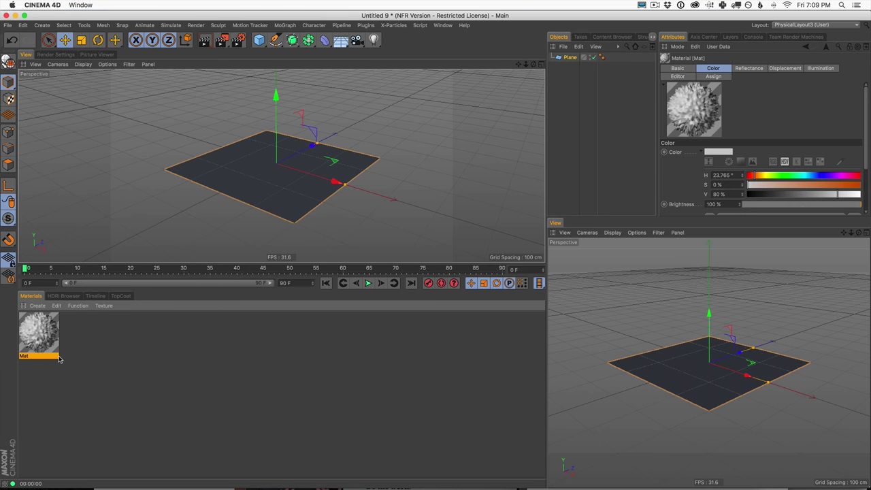
pyautogui.press('Delete')
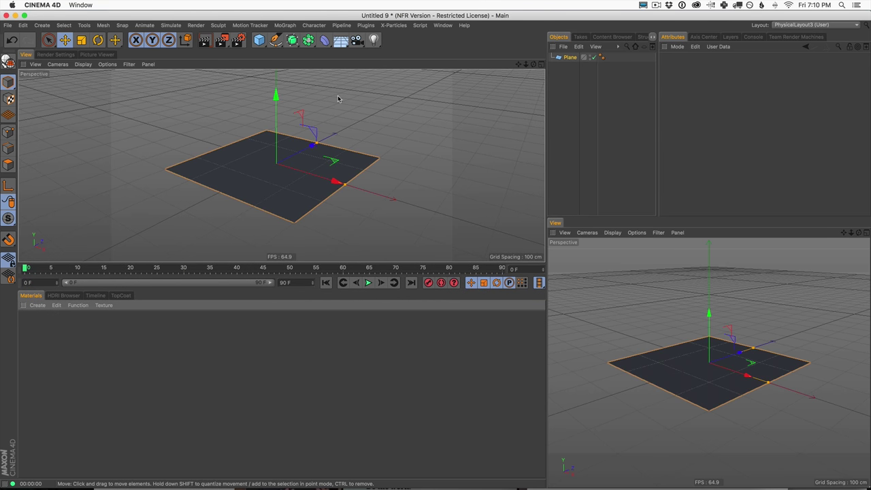
# Add a Displacer as a child of the Plane, using a Noise shader at 112 cm height
pyautogui.click(325, 40)
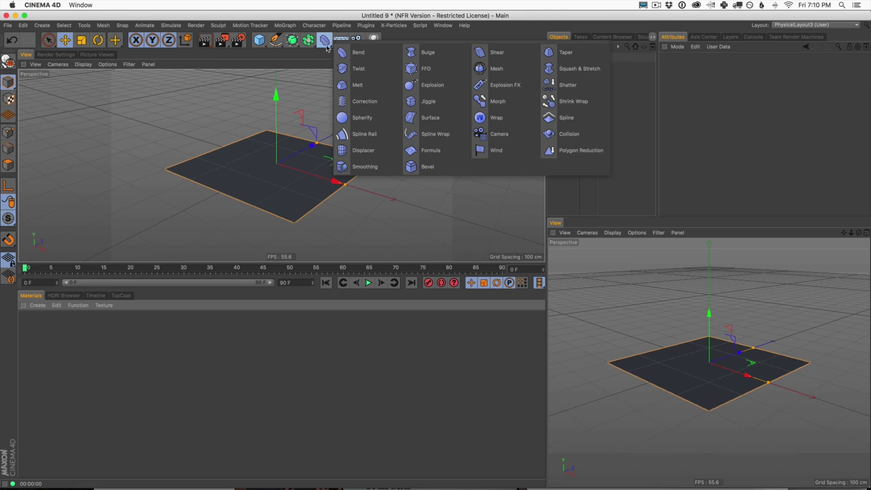
pyautogui.click(361, 152)
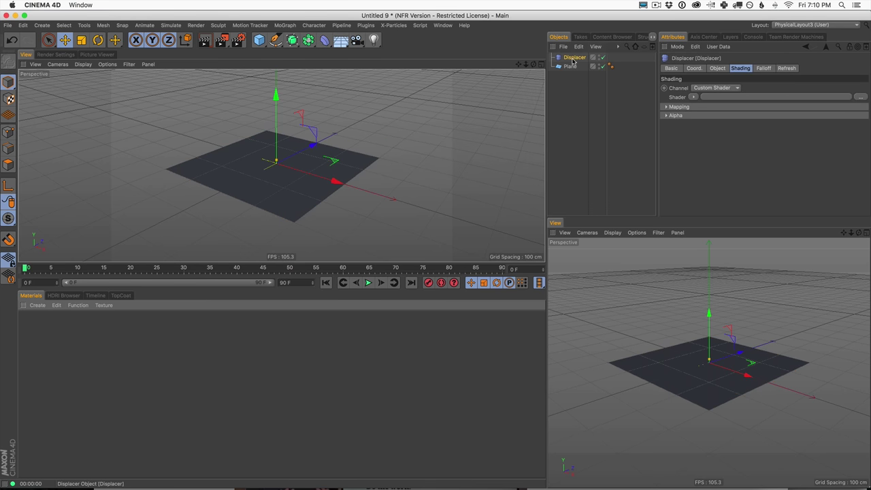
pyautogui.moveTo(574, 60); pyautogui.dragTo(576, 71)
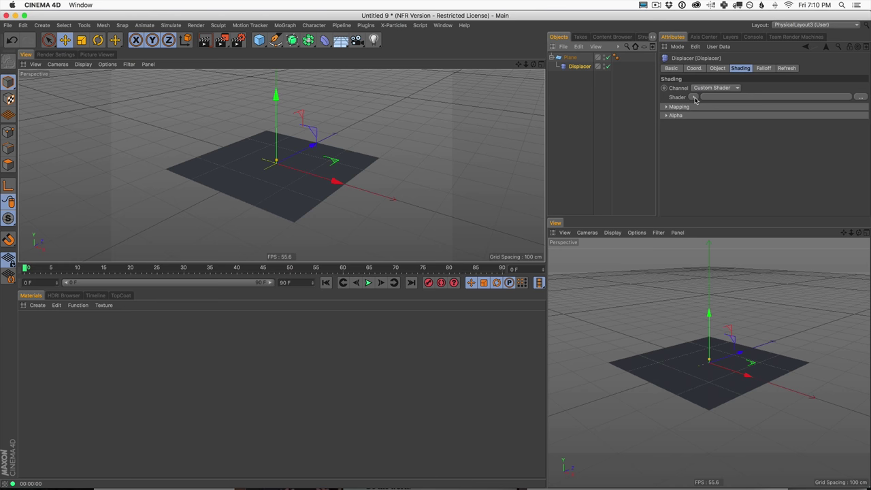
pyautogui.click(740, 68)
pyautogui.click(694, 99)
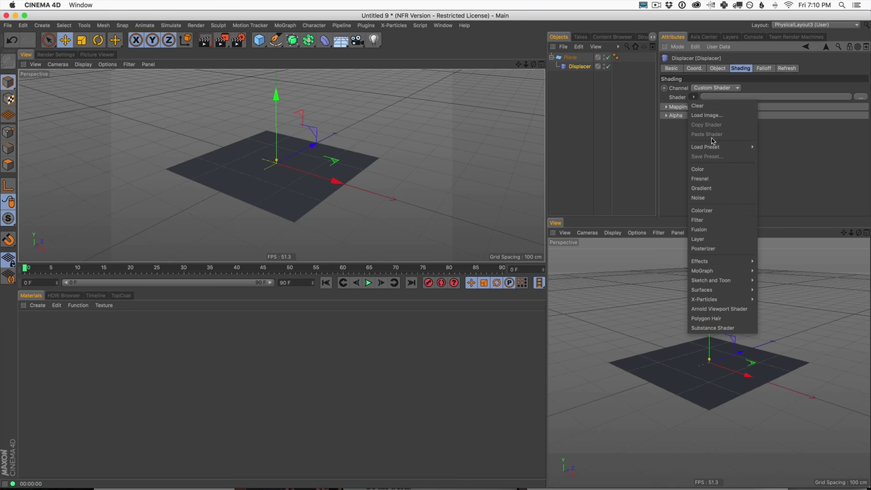
pyautogui.click(721, 196)
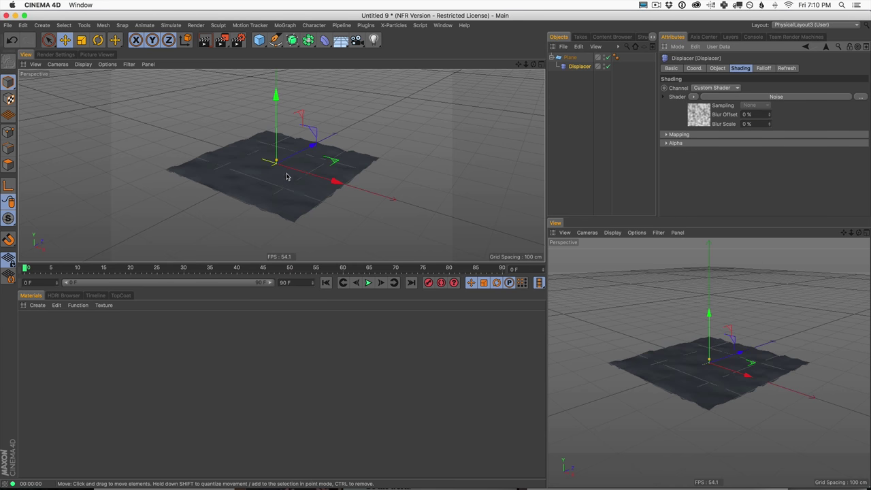
pyautogui.click(717, 68)
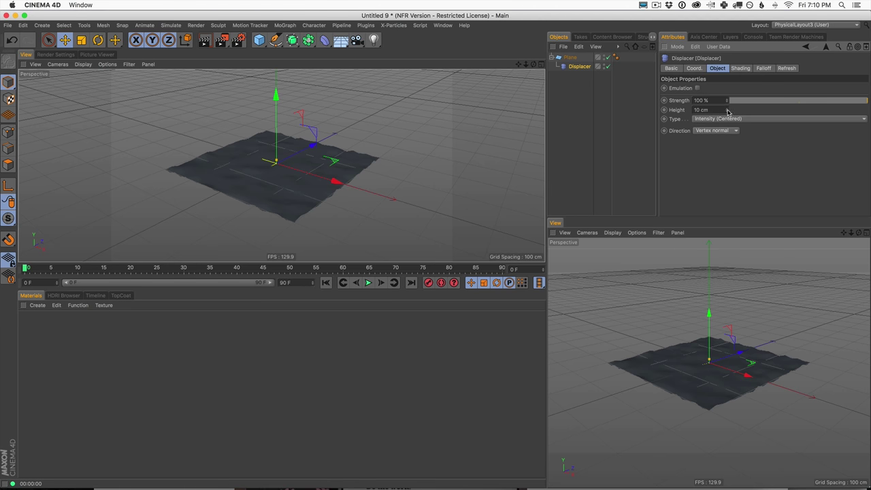
pyautogui.moveTo(727, 111); pyautogui.dragTo(728, 78)
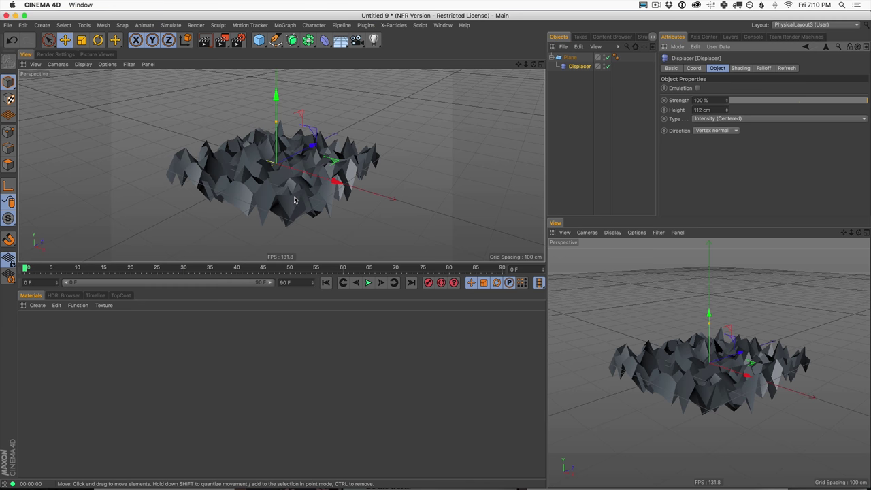
pyautogui.keyDown('alt'); pyautogui.moveTo(295, 202); pyautogui.dragTo(316, 189); pyautogui.keyUp('alt')
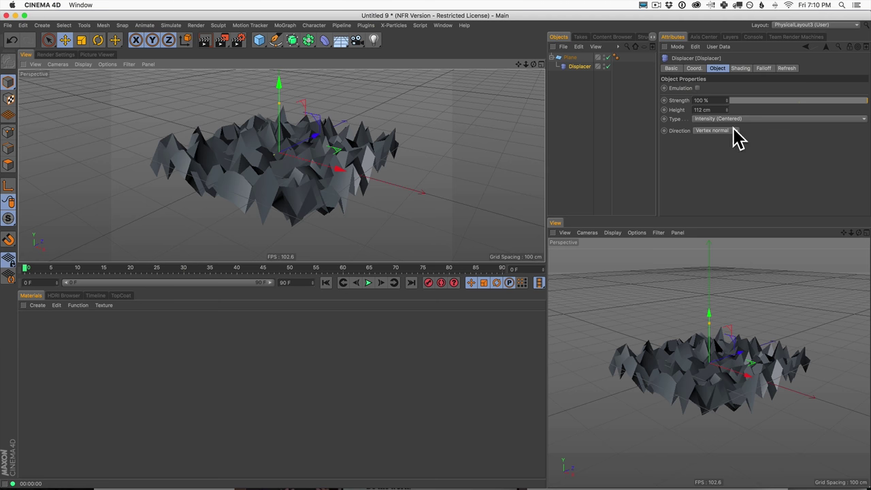
# Set the Plane to 162 width segments and 187 height segments
pyautogui.click(570, 59)
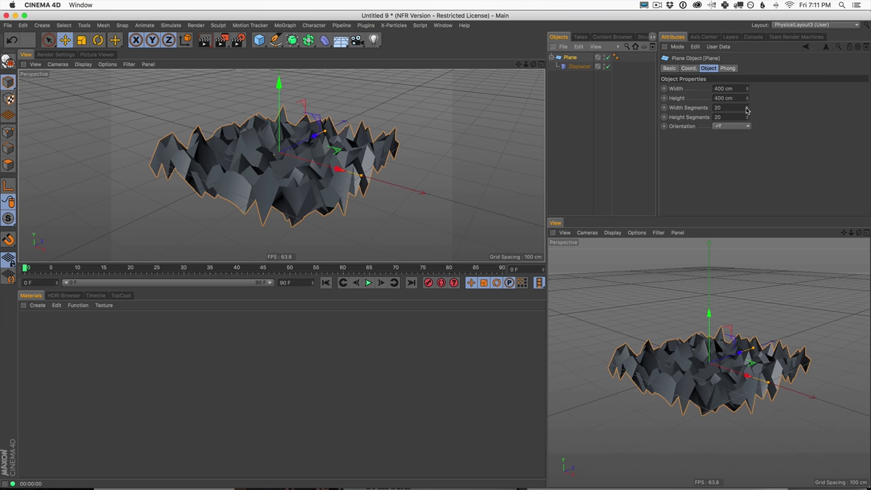
pyautogui.moveTo(746, 109); pyautogui.dragTo(765, 81)
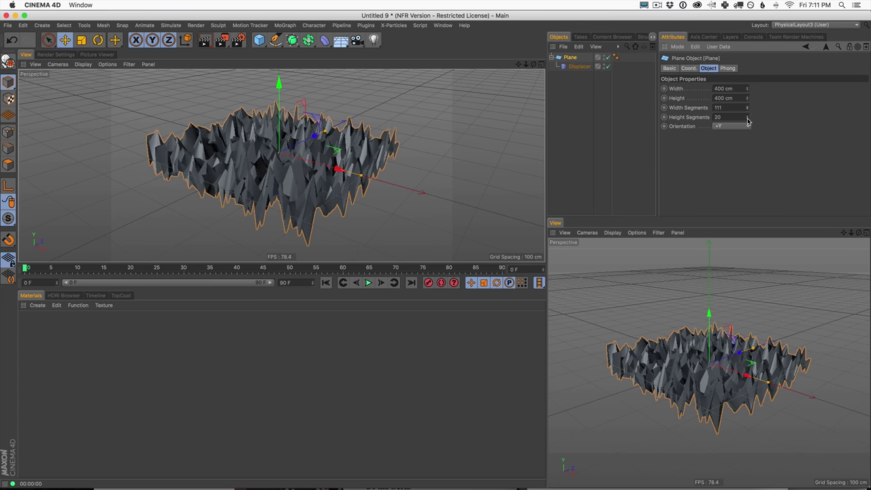
pyautogui.moveTo(746, 121); pyautogui.dragTo(755, 92)
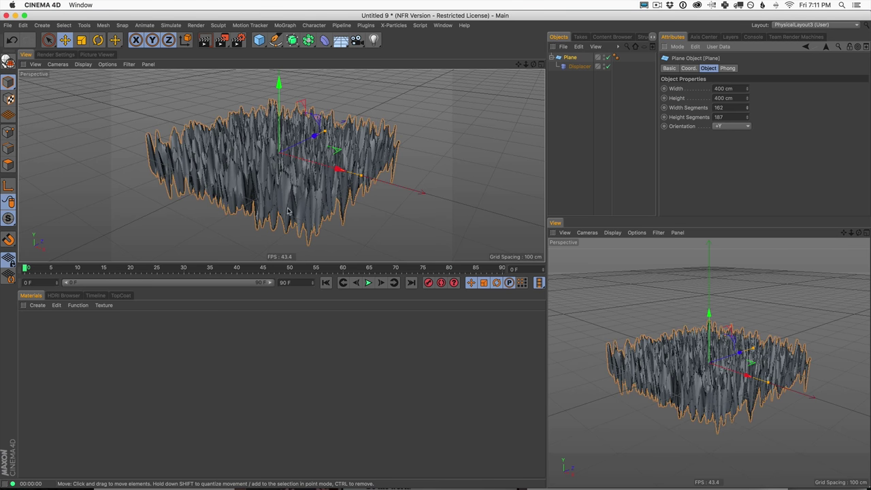
pyautogui.moveTo(292, 39); pyautogui.dragTo(375, 97)
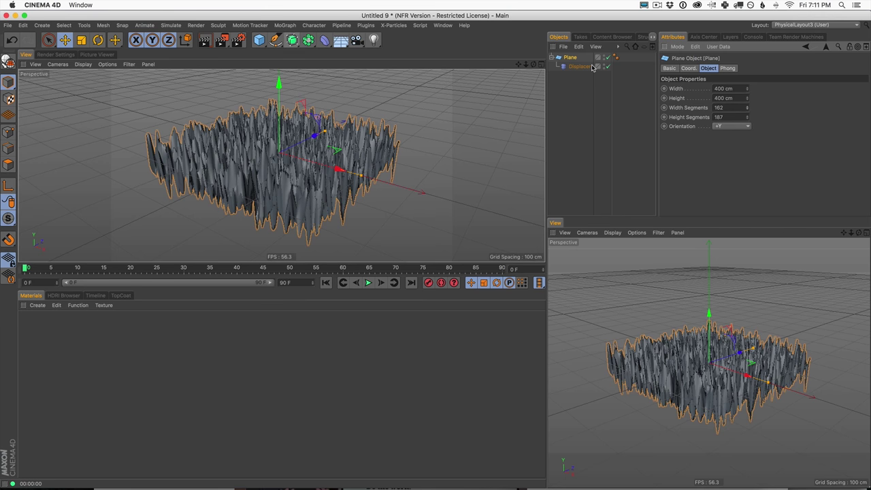
pyautogui.moveTo(292, 39); pyautogui.dragTo(332, 53)
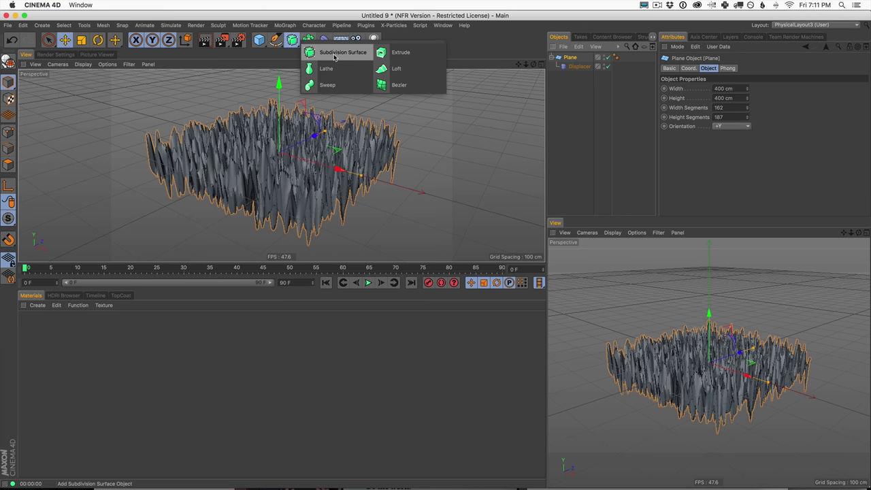
# Wrap the Plane and its Displacer in a Subdivision Surface and orbit to check the smoothing
pyautogui.keyDown('alt'); pyautogui.moveTo(334, 56); pyautogui.dragTo(334, 57); pyautogui.keyUp('alt')
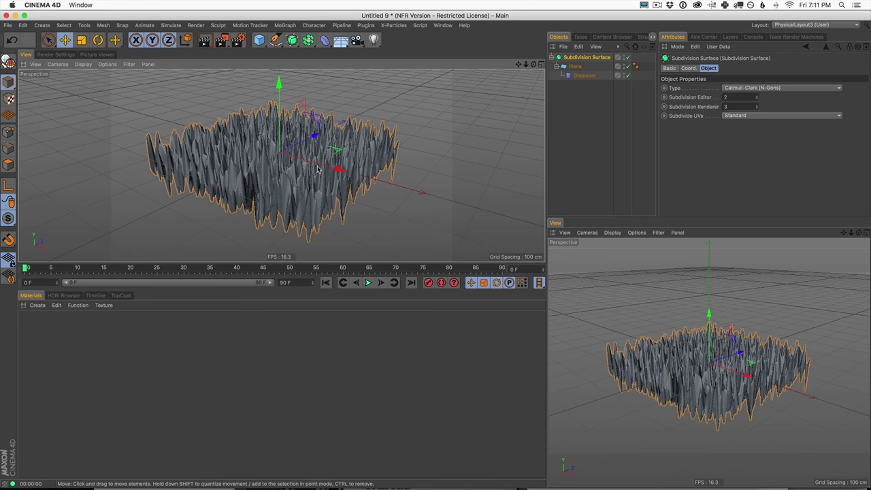
pyautogui.keyDown('alt'); pyautogui.moveTo(317, 169); pyautogui.dragTo(259, 187); pyautogui.keyUp('alt')
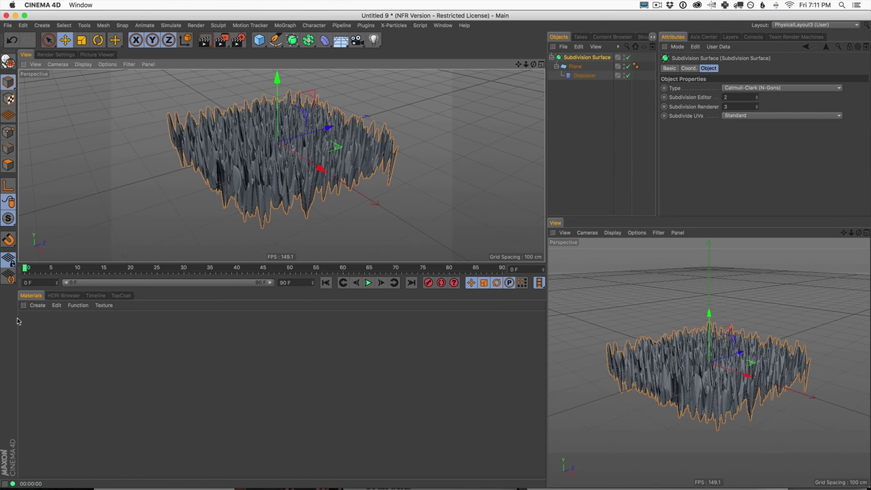
pyautogui.moveTo(306, 166)
pyautogui.keyDown('alt'); pyautogui.mouseDown()
pyautogui.moveTo(310, 196)
pyautogui.moveTo(305, 170)
pyautogui.mouseUp(); pyautogui.keyUp('alt')
pyautogui.click(579, 68)
# Raise the Displacer height to about 246 cm, orbiting to inspect the taller spikes
pyautogui.click(585, 76)
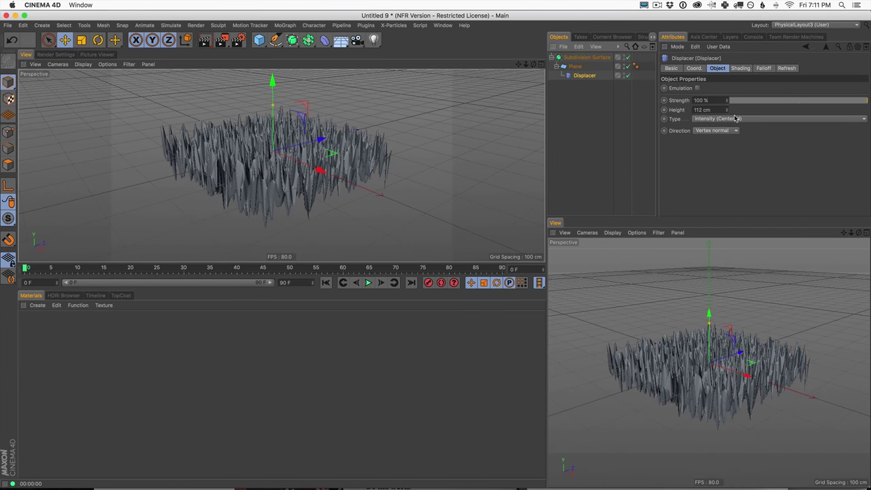
pyautogui.moveTo(726, 109); pyautogui.dragTo(725, 138)
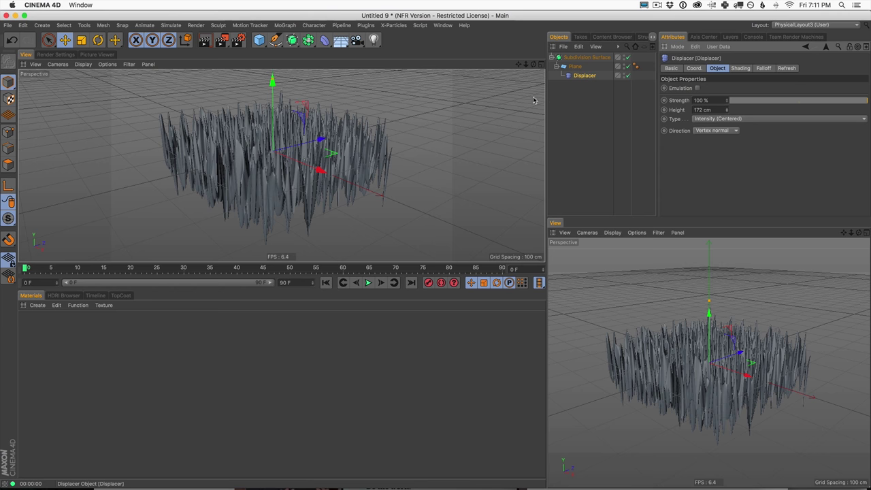
pyautogui.keyDown('alt'); pyautogui.moveTo(304, 167); pyautogui.dragTo(326, 164); pyautogui.keyUp('alt')
pyautogui.moveTo(726, 110)
pyautogui.mouseDown()
pyautogui.moveTo(726, 134)
pyautogui.moveTo(728, 95)
pyautogui.moveTo(728, 126)
pyautogui.moveTo(738, 83)
pyautogui.moveTo(733, 132)
pyautogui.moveTo(733, 95)
pyautogui.mouseUp()
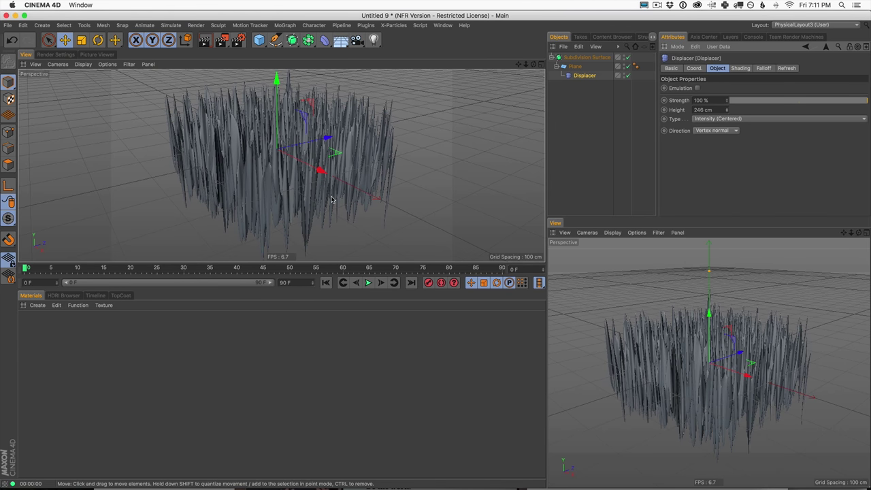
pyautogui.keyDown('alt'); pyautogui.moveTo(333, 200); pyautogui.dragTo(327, 180); pyautogui.keyUp('alt')
pyautogui.click(241, 163)
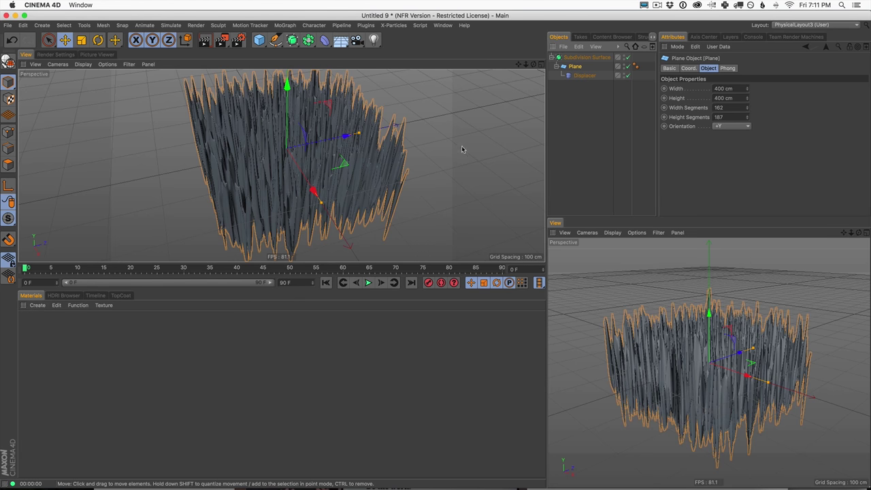
pyautogui.keyDown('alt'); pyautogui.moveTo(298, 162); pyautogui.dragTo(256, 187); pyautogui.keyUp('alt')
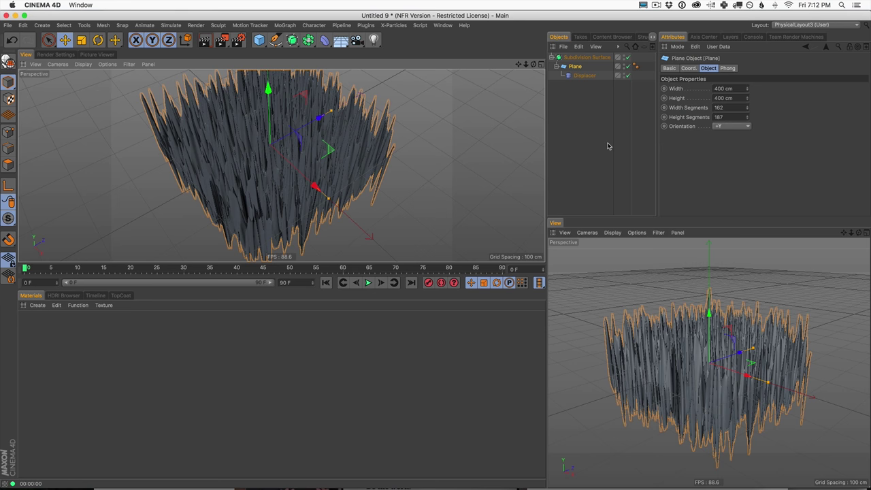
pyautogui.click(586, 58)
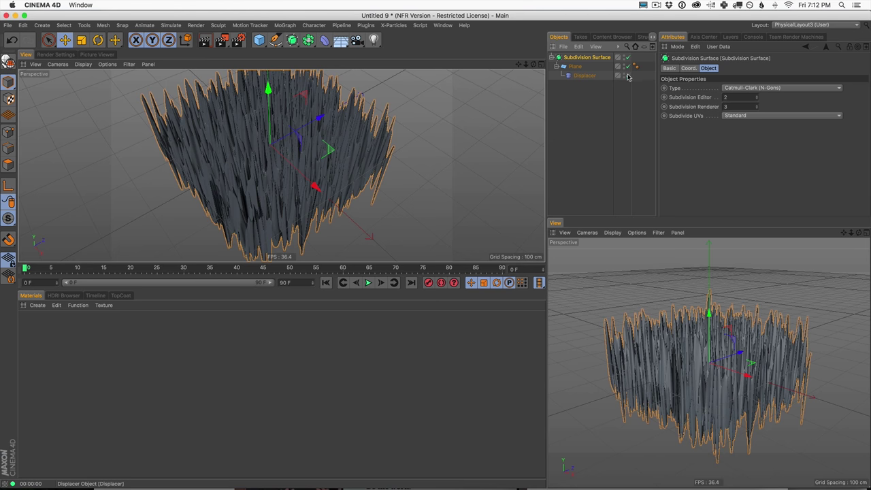
# Set the plane's width and height segments to 20 each
pyautogui.click(575, 66)
pyautogui.click(721, 107)
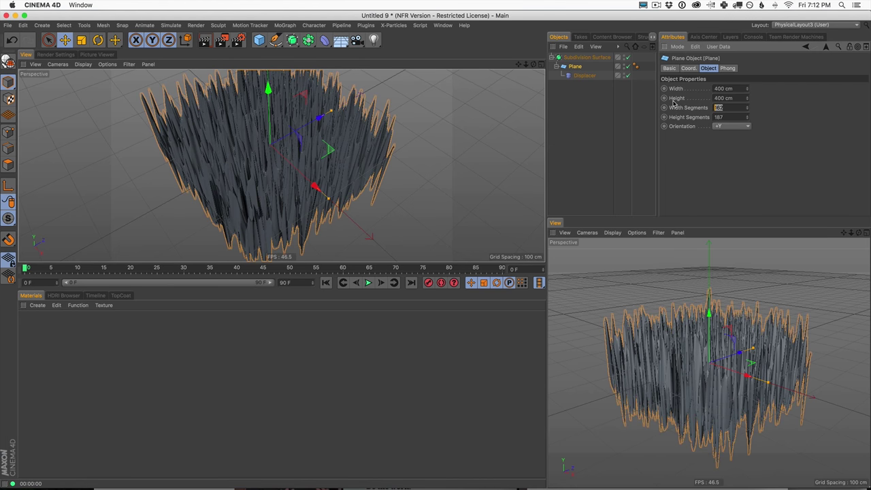
pyautogui.write('20')
pyautogui.press('Tab')
pyautogui.write('20')
pyautogui.press('Return')
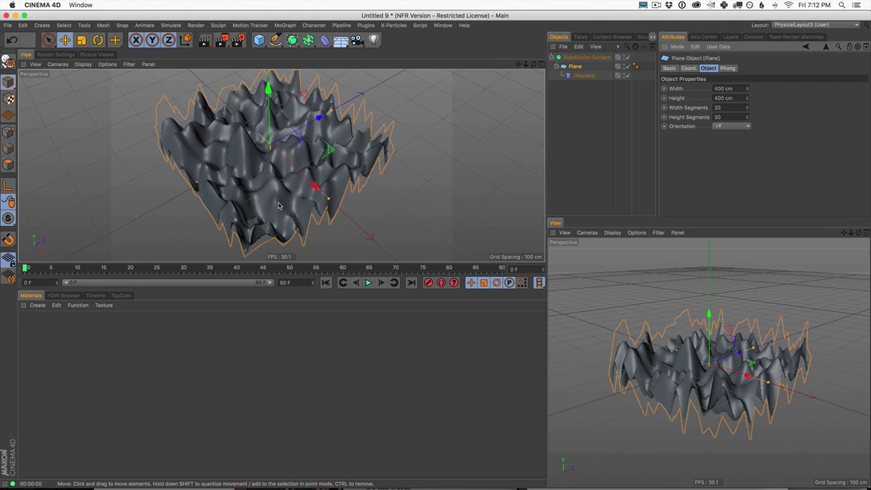
pyautogui.keyDown('alt'); pyautogui.moveTo(313, 170); pyautogui.dragTo(218, 174); pyautogui.keyUp('alt')
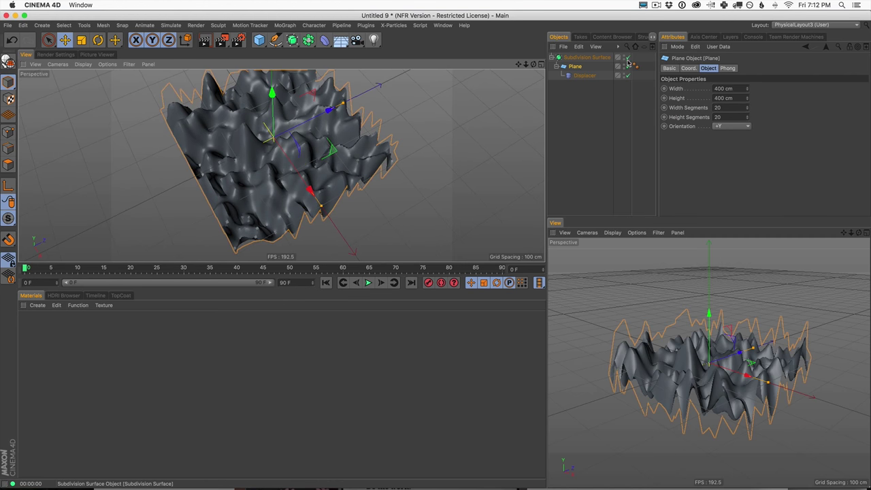
# Toggle the Subdivision Surface off and on, then set its Subdivision Editor level to 3
pyautogui.click(627, 58)
pyautogui.click(627, 58)
pyautogui.click(589, 57)
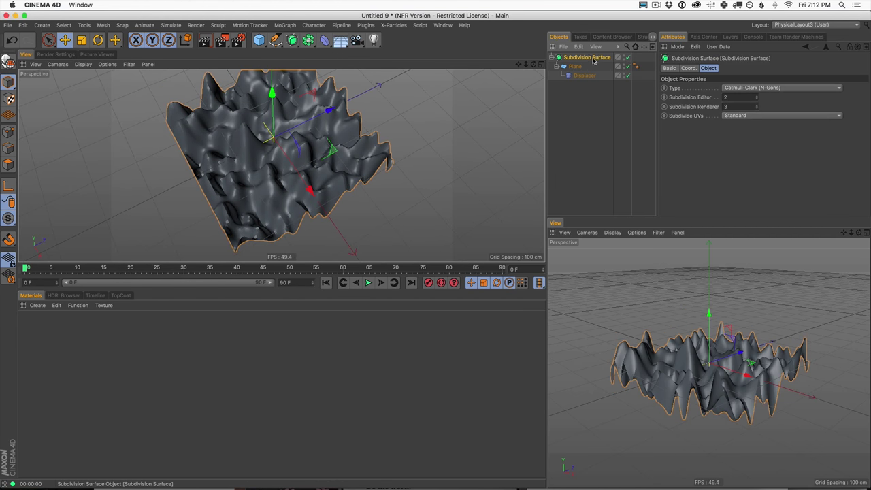
pyautogui.click(739, 98)
pyautogui.write('3')
pyautogui.press('Tab')
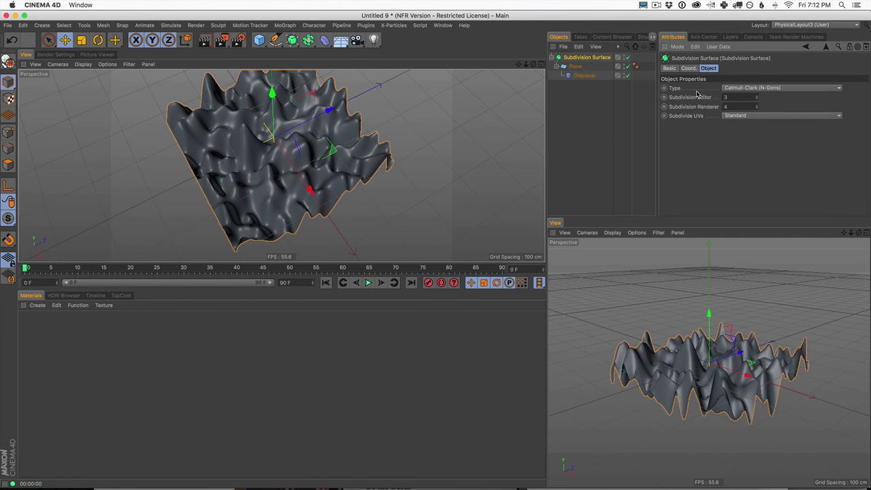
pyautogui.keyDown('alt'); pyautogui.moveTo(381, 164); pyautogui.dragTo(415, 130); pyautogui.keyUp('alt')
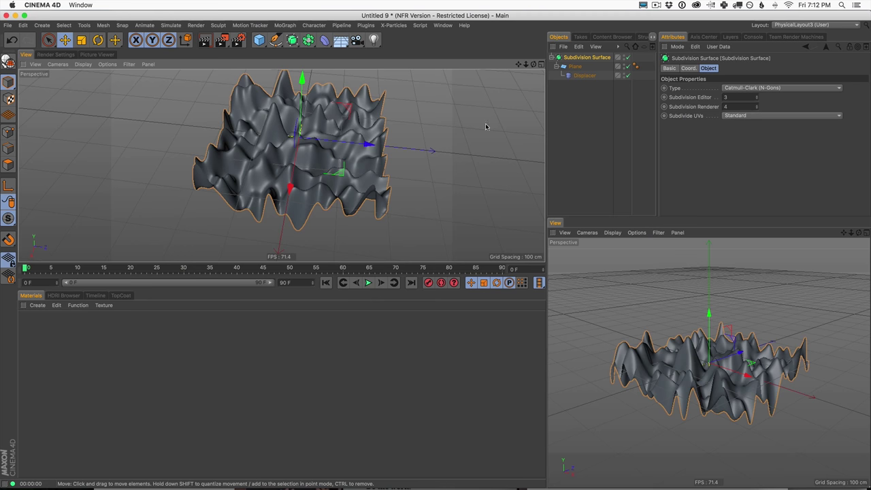
pyautogui.click(577, 67)
# Switch the Displacer's noise shader type to Naki, after briefly trying Cell Noise
pyautogui.click(588, 76)
pyautogui.click(740, 68)
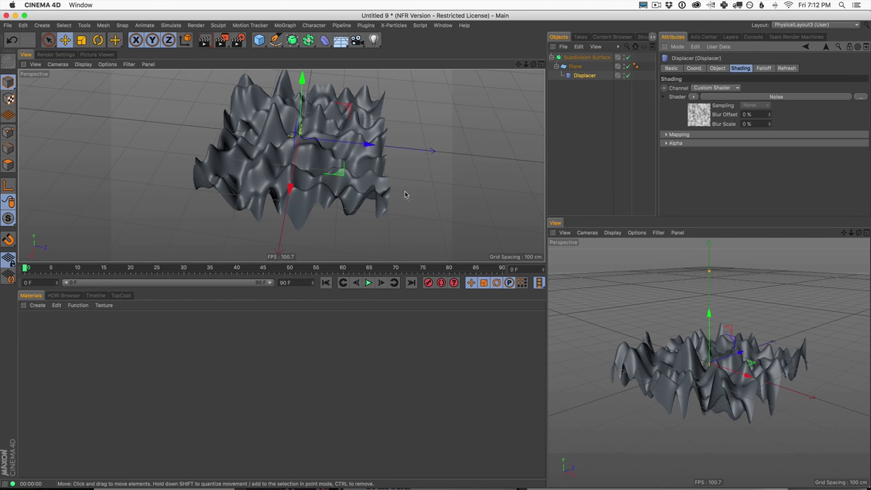
pyautogui.click(755, 99)
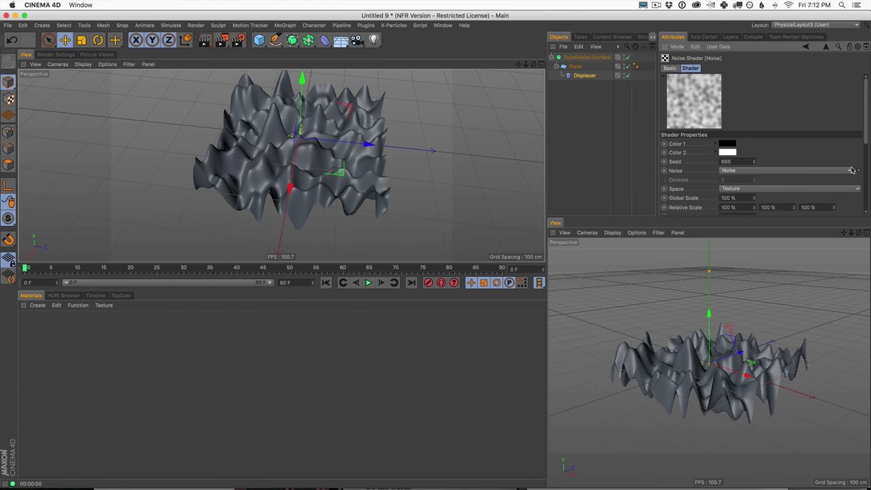
pyautogui.click(859, 171)
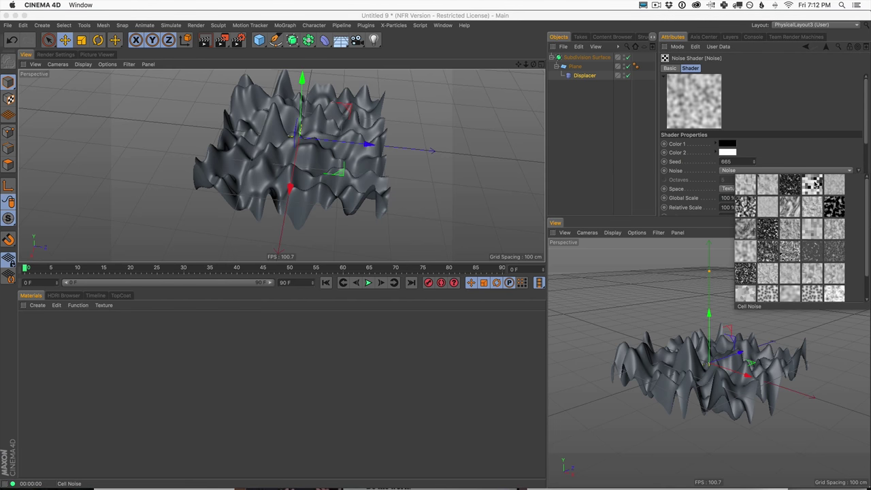
pyautogui.click(817, 185)
pyautogui.click(858, 171)
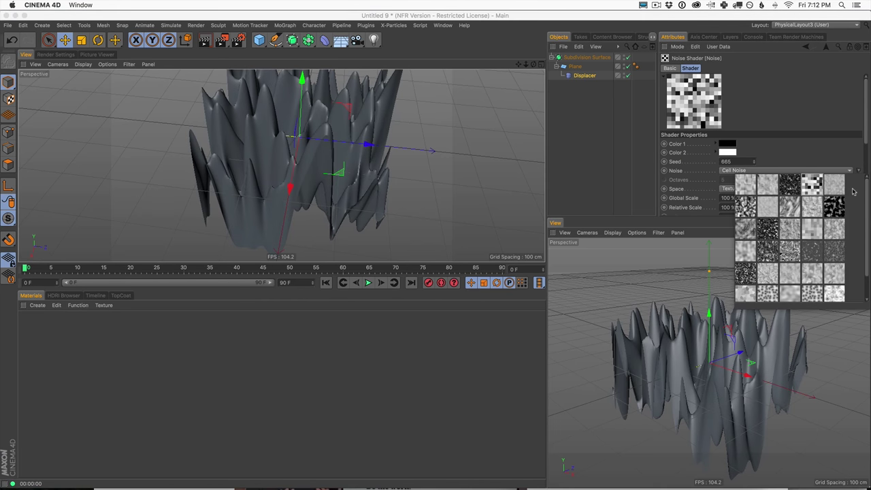
pyautogui.click(838, 231)
# Raise the plane's width segments to 105 for a denser, spikier surface
pyautogui.click(583, 67)
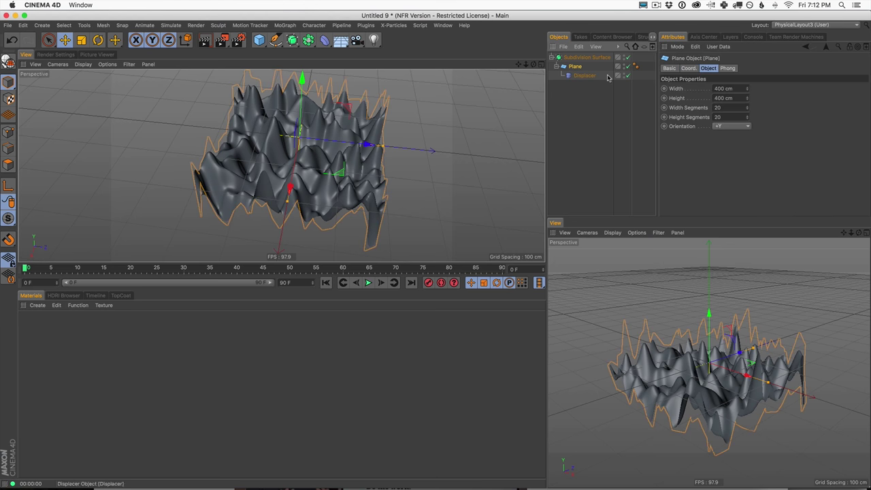
pyautogui.moveTo(752, 98)
pyautogui.mouseDown()
pyautogui.moveTo(752, 117)
pyautogui.moveTo(748, 103)
pyautogui.mouseUp()
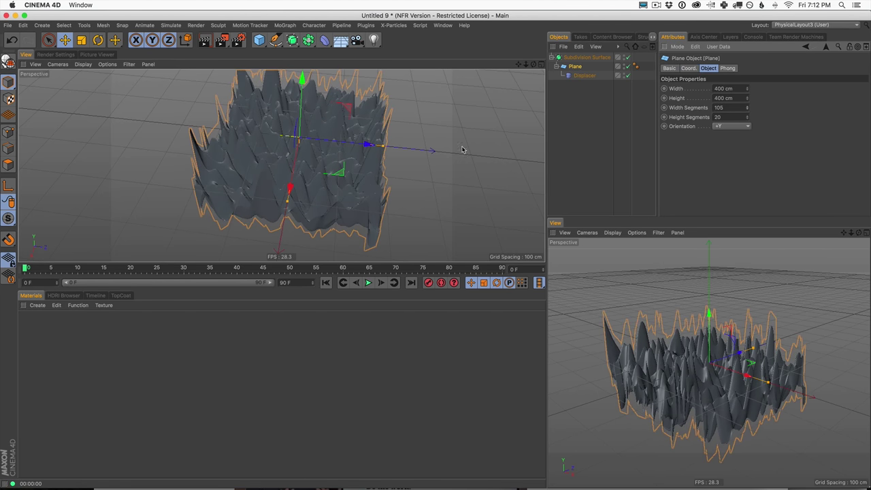
pyautogui.keyDown('alt'); pyautogui.moveTo(462, 148); pyautogui.dragTo(388, 204); pyautogui.keyUp('alt')
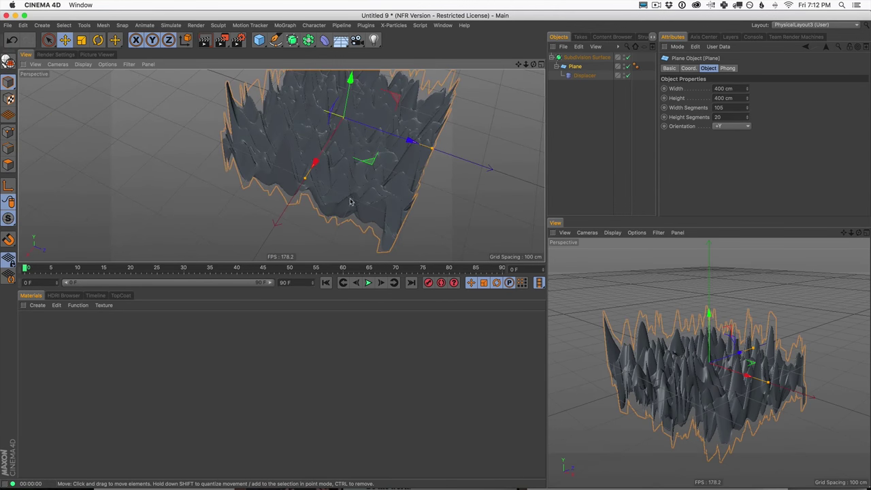
pyautogui.click(442, 25)
# Open SubPolyTutorial2Test1.c4d and inspect the torus's Displacer noise shader and torus settings
pyautogui.click(470, 258)
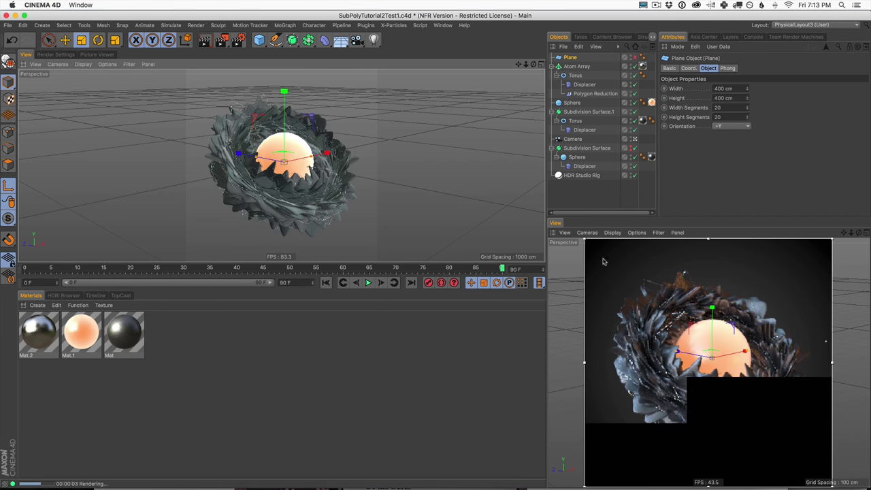
pyautogui.click(582, 130)
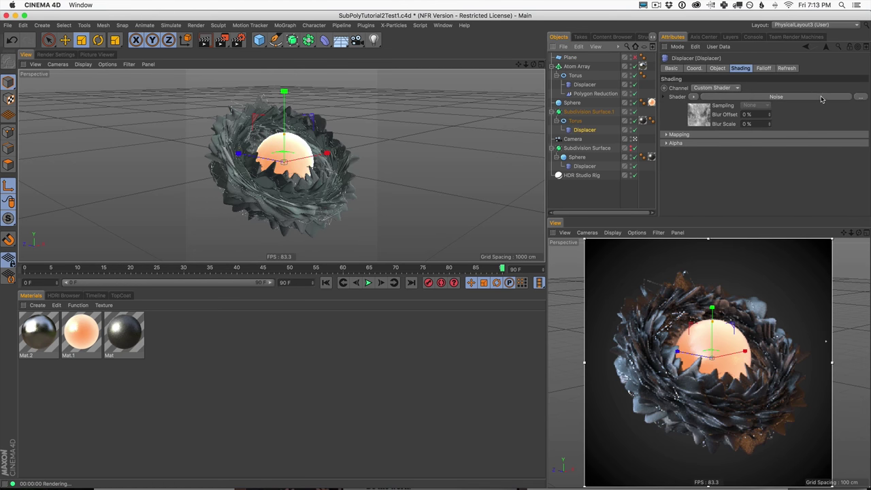
pyautogui.click(826, 99)
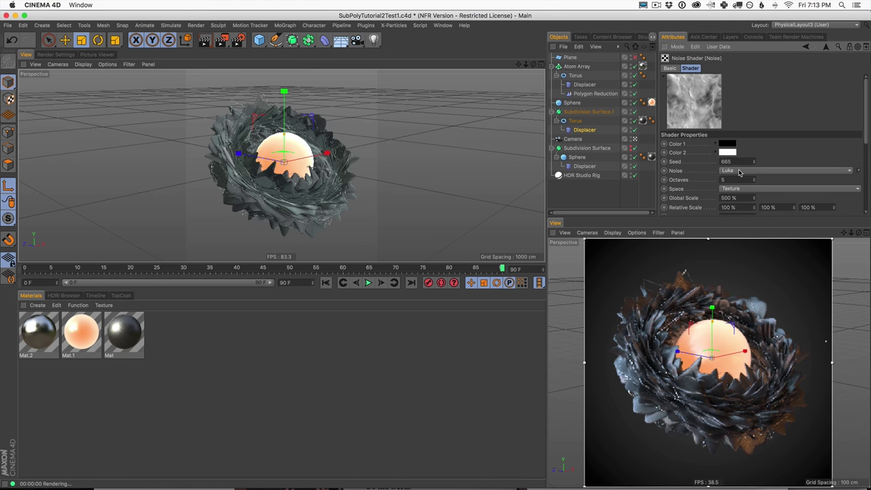
pyautogui.click(576, 121)
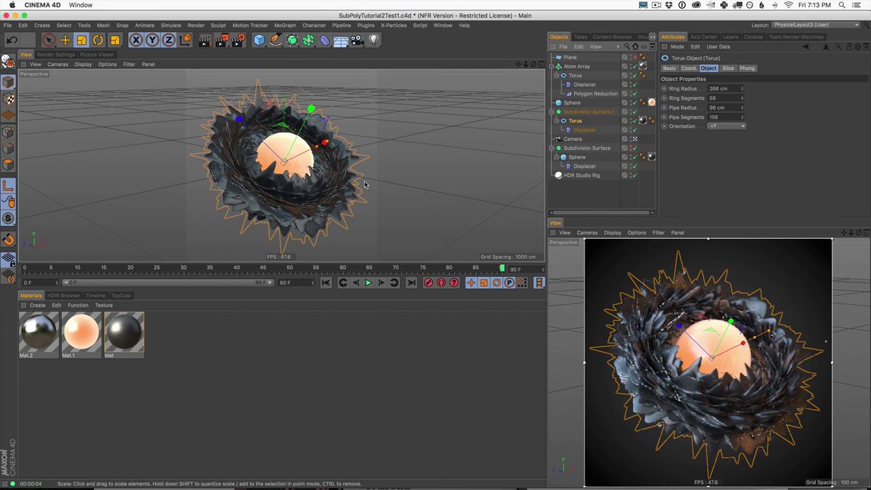
pyautogui.click(585, 112)
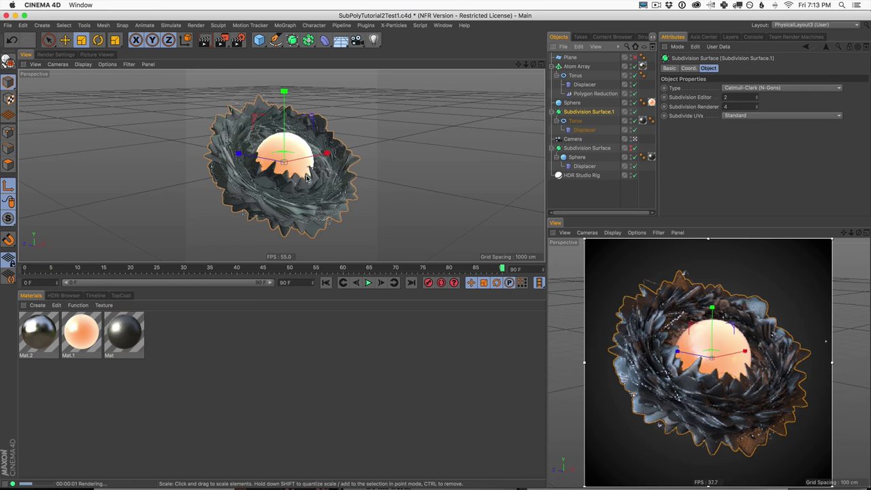
pyautogui.doubleClick(734, 107)
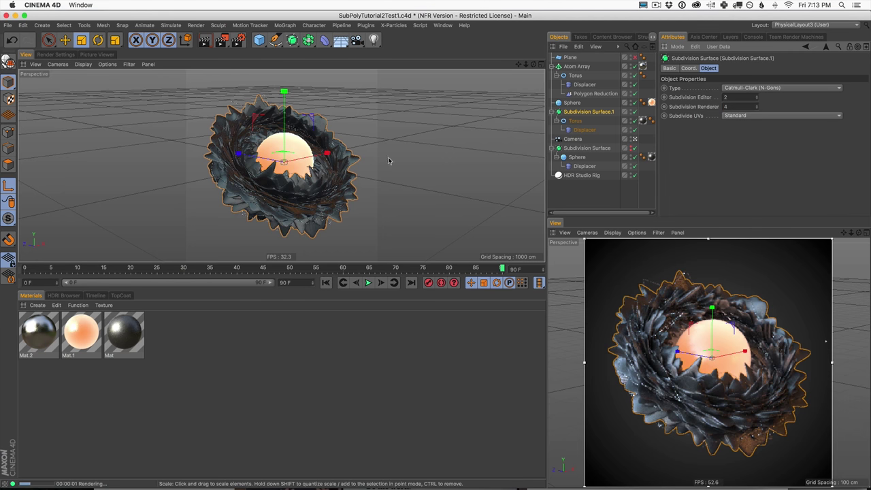
pyautogui.click(580, 129)
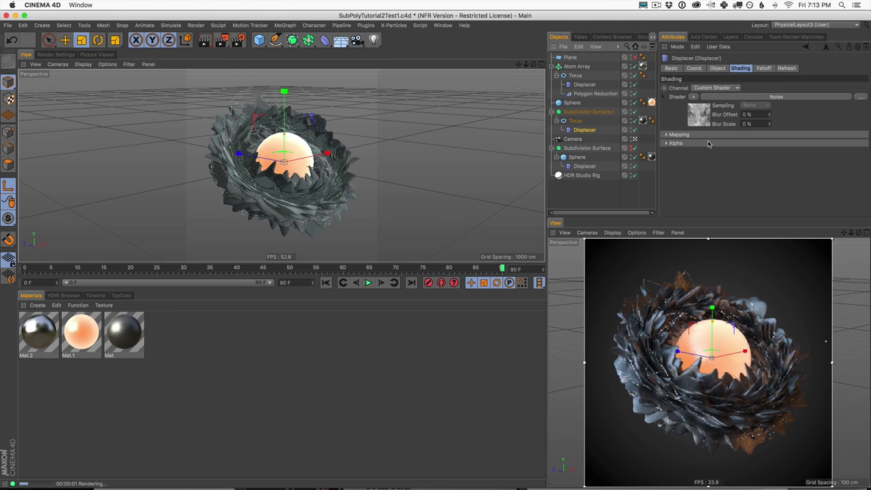
pyautogui.click(634, 129)
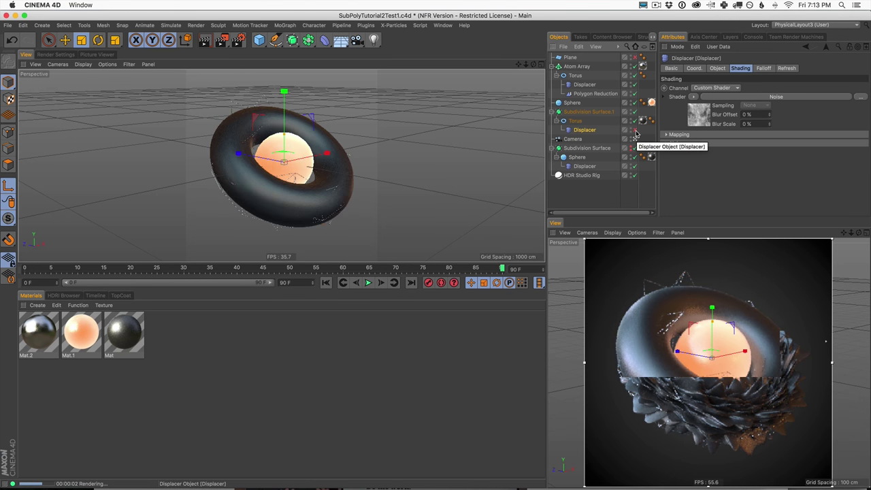
pyautogui.click(634, 129)
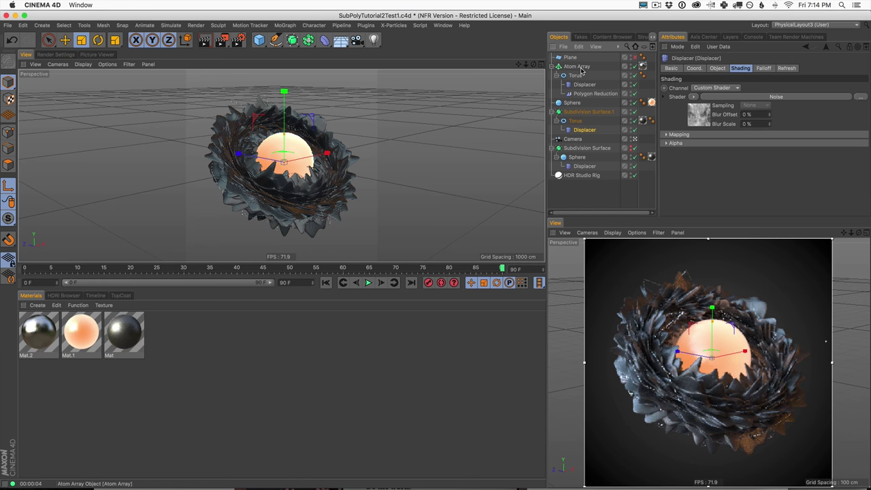
pyautogui.click(625, 119)
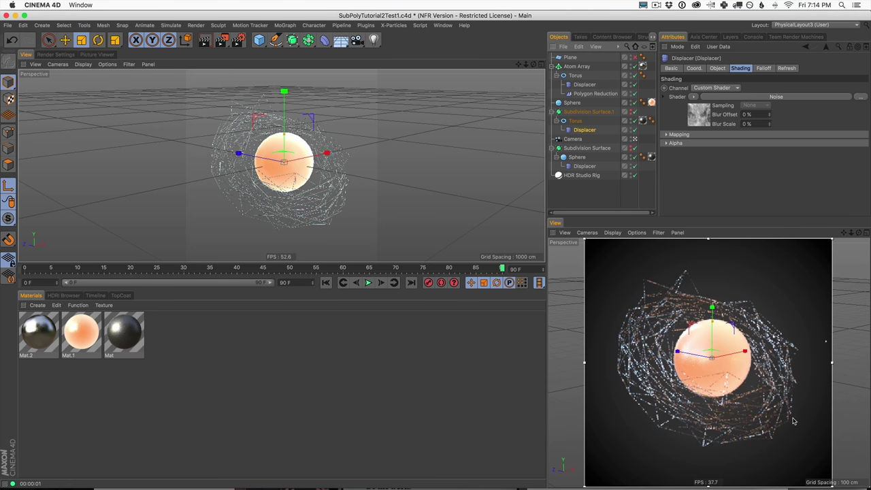
pyautogui.click(631, 121)
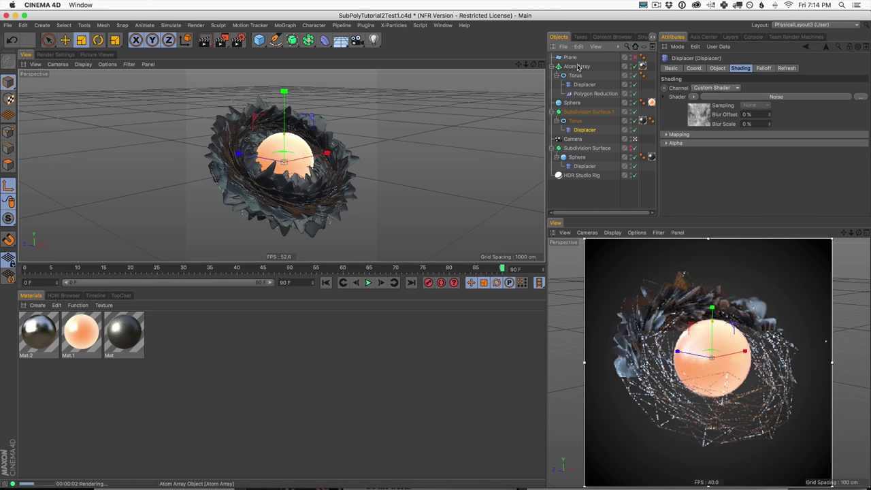
pyautogui.click(580, 177)
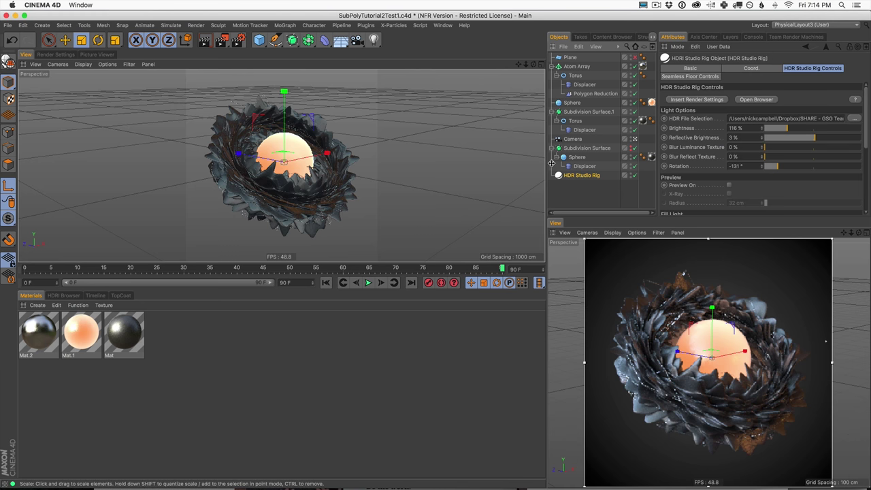
pyautogui.click(593, 189)
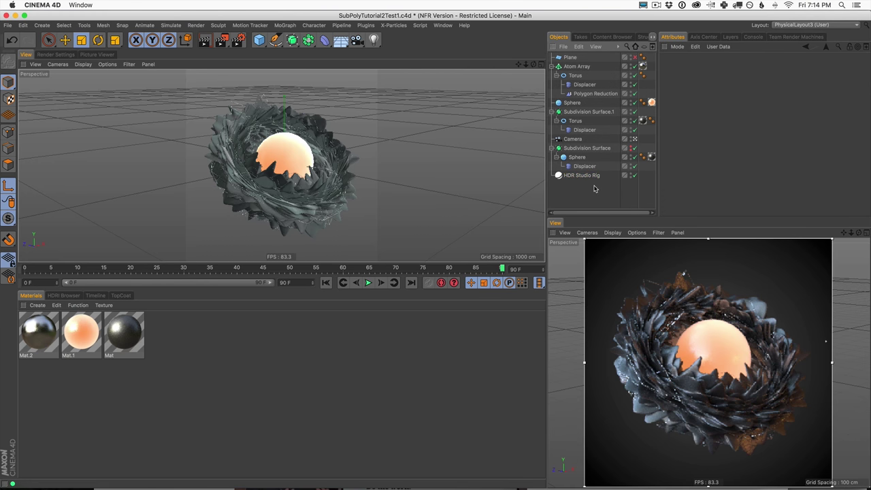